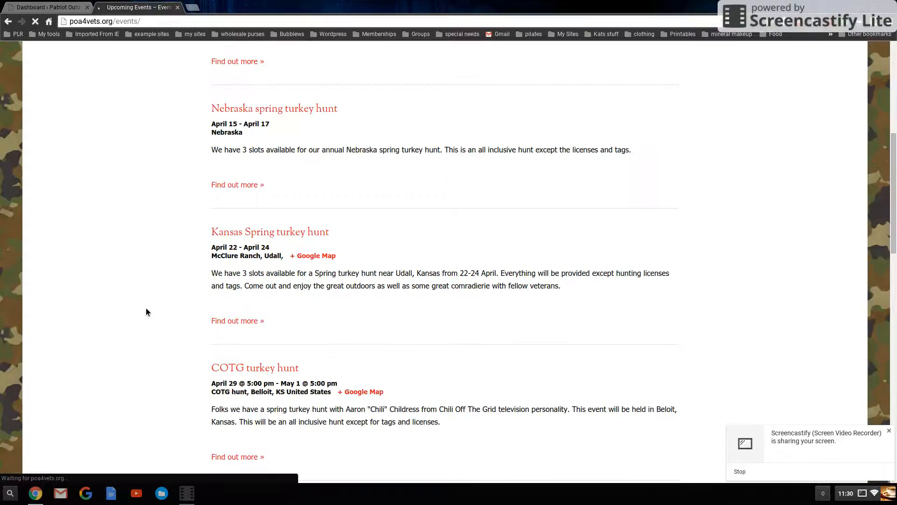
Scroll through the upcoming events listing on the public Events page
{"action": "scroll", "coordinate": [145, 312], "scroll_direction": "up", "scroll_amount": 5}
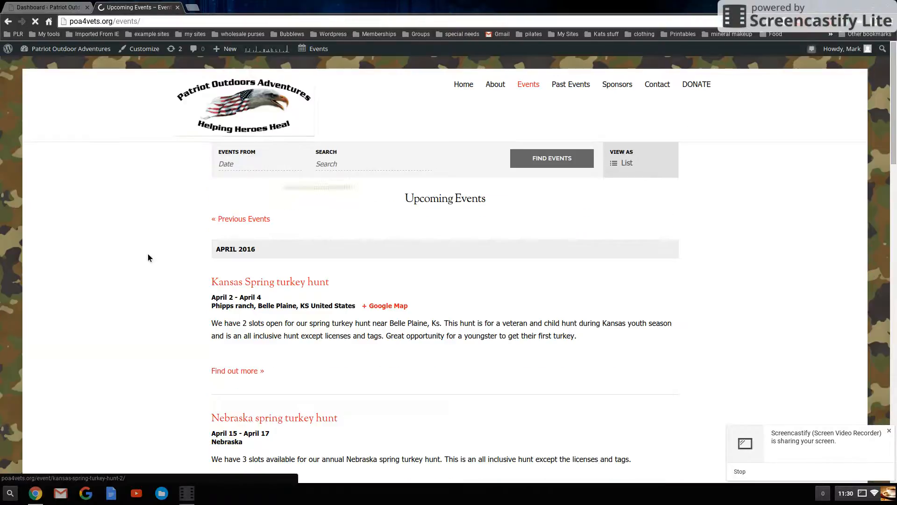
{"action": "scroll", "coordinate": [148, 258], "scroll_direction": "down", "scroll_amount": 5}
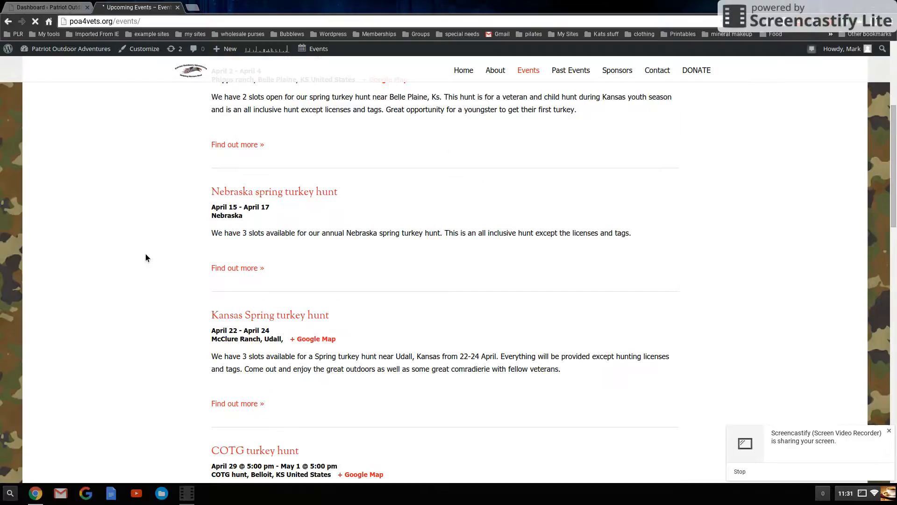
{"action": "scroll", "coordinate": [144, 257], "scroll_direction": "down", "scroll_amount": 15}
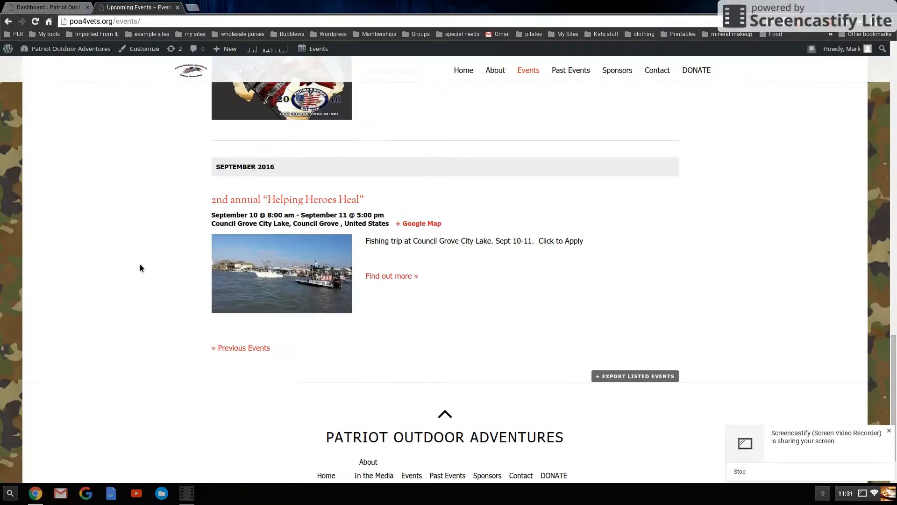
{"action": "scroll", "coordinate": [139, 264], "scroll_direction": "up", "scroll_amount": 5}
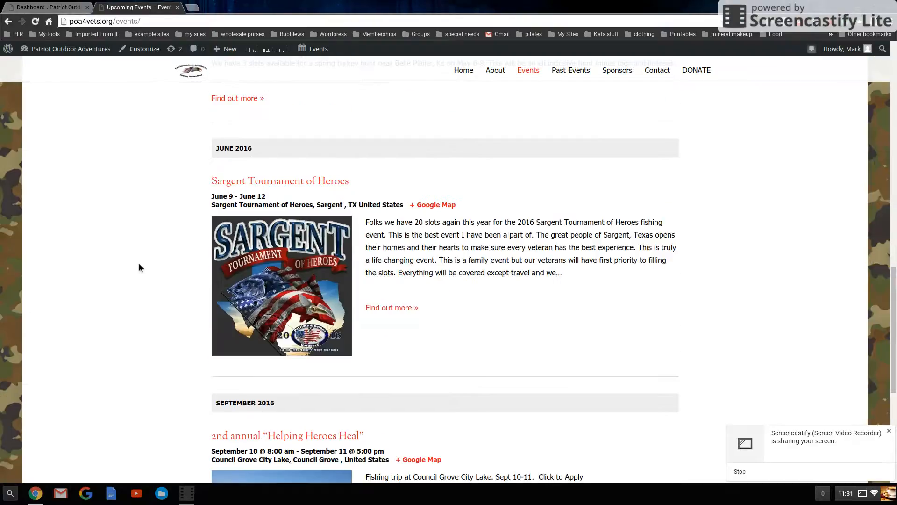
{"action": "scroll", "coordinate": [142, 264], "scroll_direction": "up", "scroll_amount": 2}
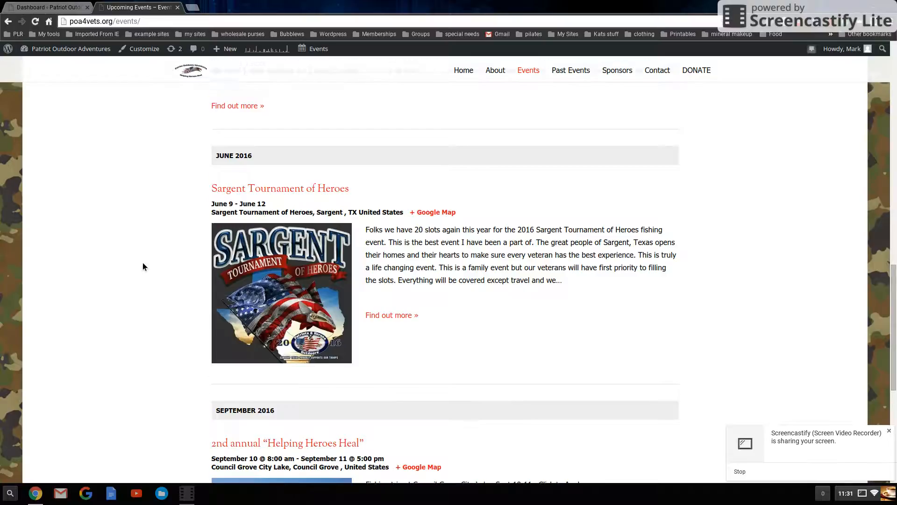
{"action": "scroll", "coordinate": [150, 271], "scroll_direction": "down", "scroll_amount": 4}
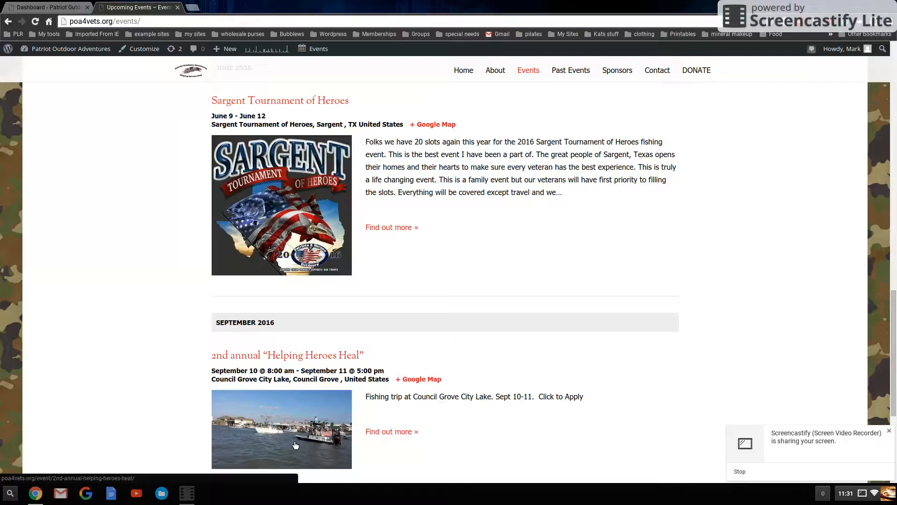
{"action": "scroll", "coordinate": [295, 444], "scroll_direction": "up", "scroll_amount": 8}
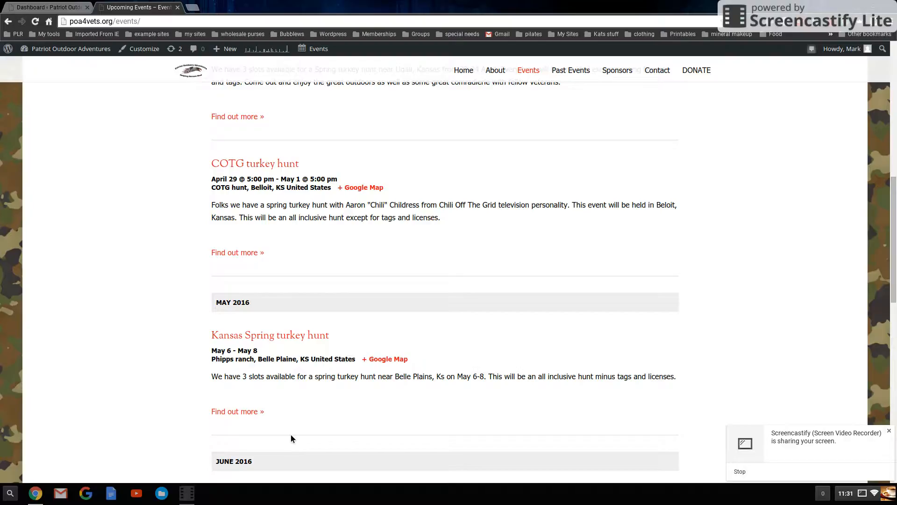
{"action": "scroll", "coordinate": [291, 435], "scroll_direction": "up", "scroll_amount": 10}
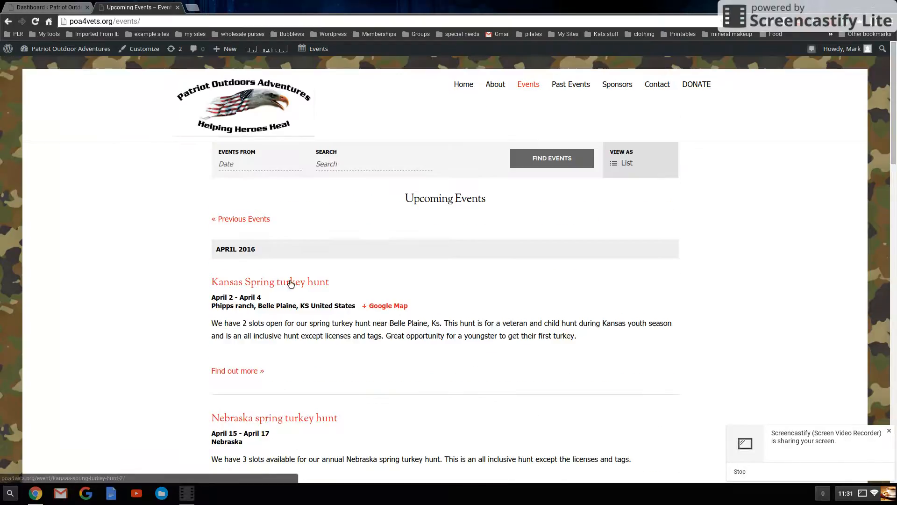
{"action": "scroll", "coordinate": [291, 286], "scroll_direction": "down", "scroll_amount": 15}
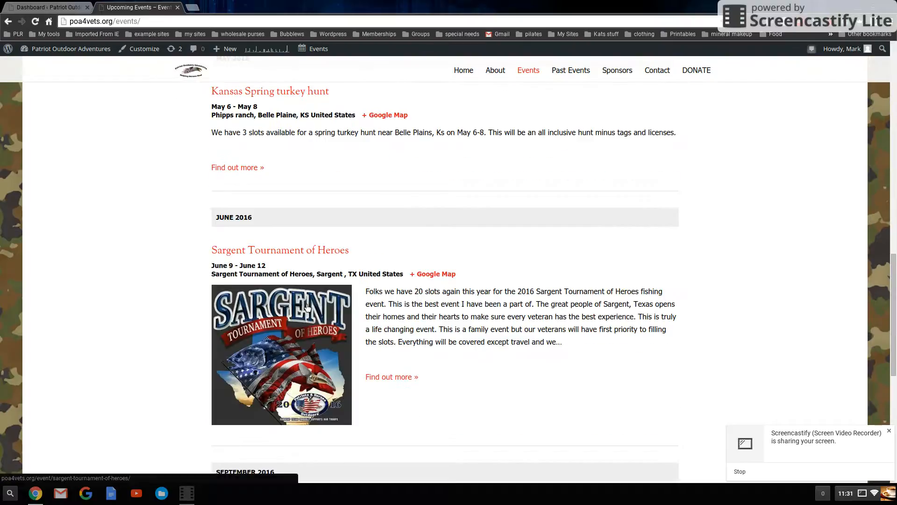
Open the Sargent Tournament of Heroes event page and read through its description
{"action": "left_click", "coordinate": [302, 253]}
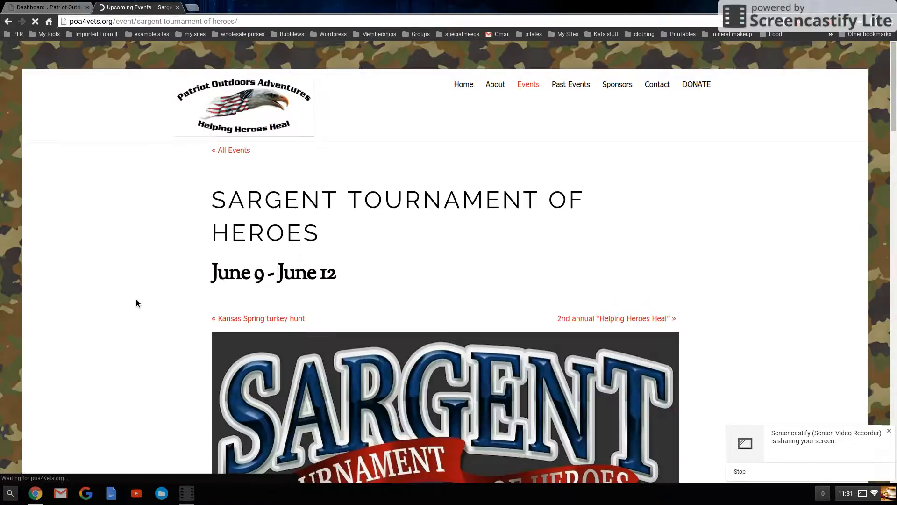
{"action": "scroll", "coordinate": [136, 300], "scroll_direction": "down", "scroll_amount": 8}
{"action": "scroll", "coordinate": [136, 299], "scroll_direction": "down", "scroll_amount": 4}
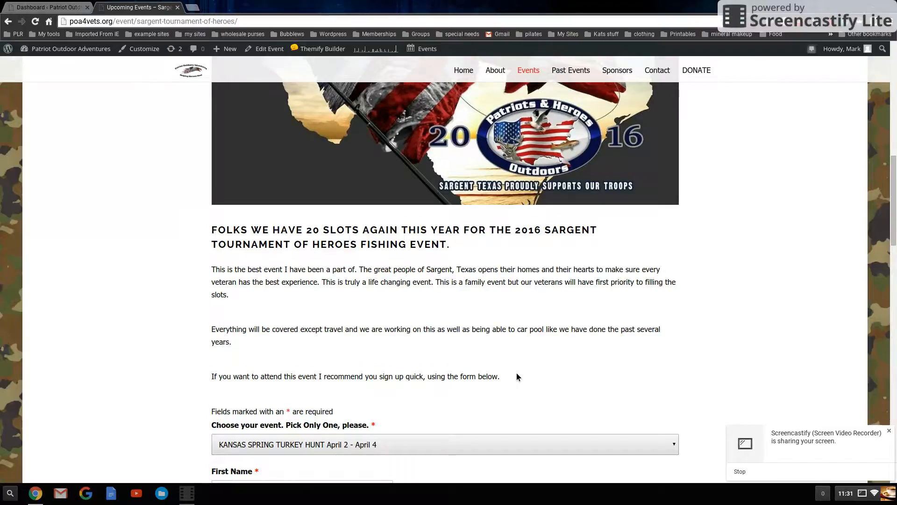
Open the Sargent Tournament of Heroes event for editing from the dashboard's Events list
{"action": "left_click", "coordinate": [49, 8]}
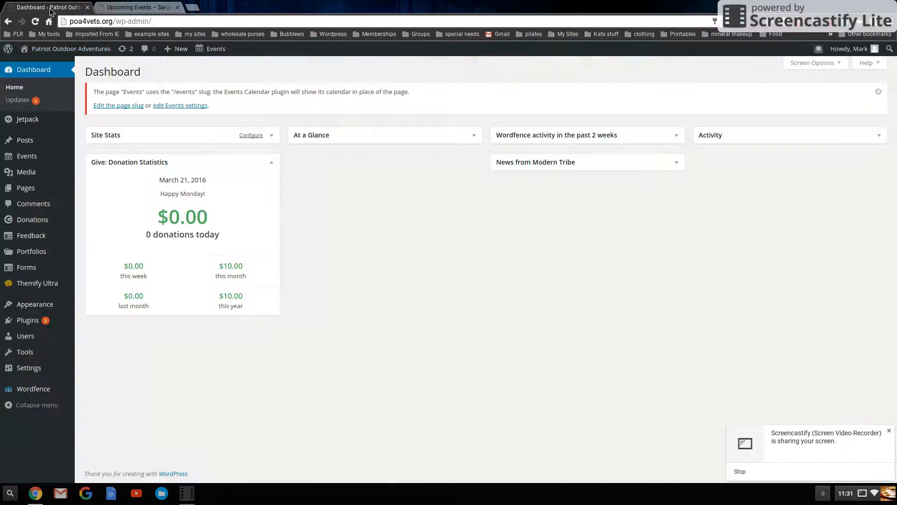
{"action": "left_click", "coordinate": [28, 159]}
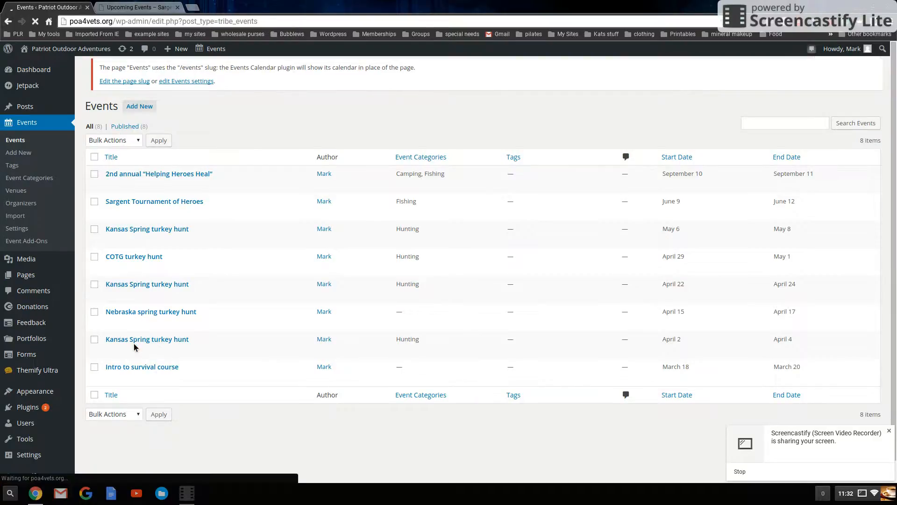
{"action": "left_click", "coordinate": [123, 215]}
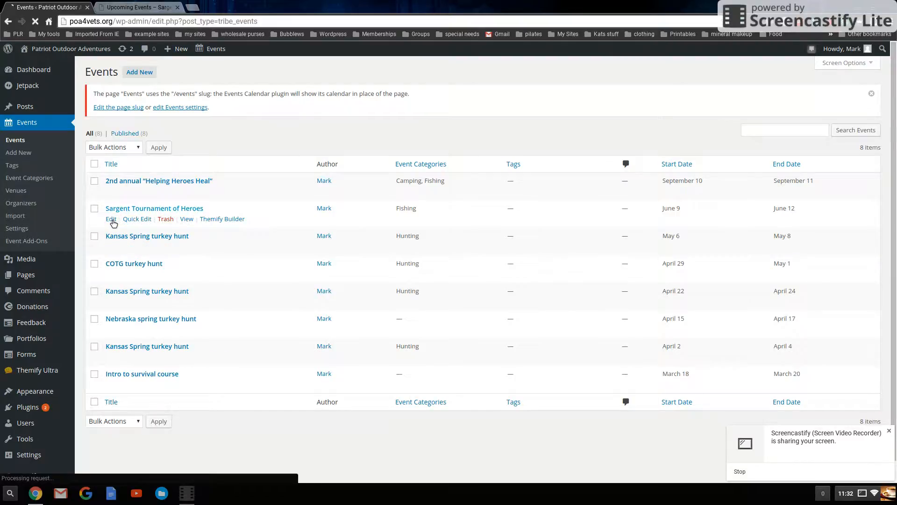
{"action": "left_click", "coordinate": [111, 219]}
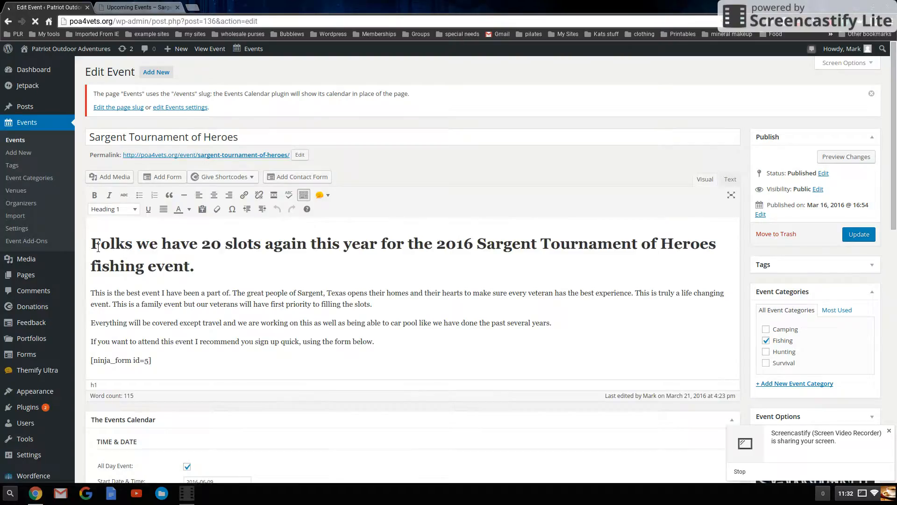
Convert the entire event description to plain Paragraph format with bold removed
{"action": "left_click_drag", "start_coordinate": [98, 247], "coordinate": [158, 246]}
{"action": "key", "text": "ctrl+b"}
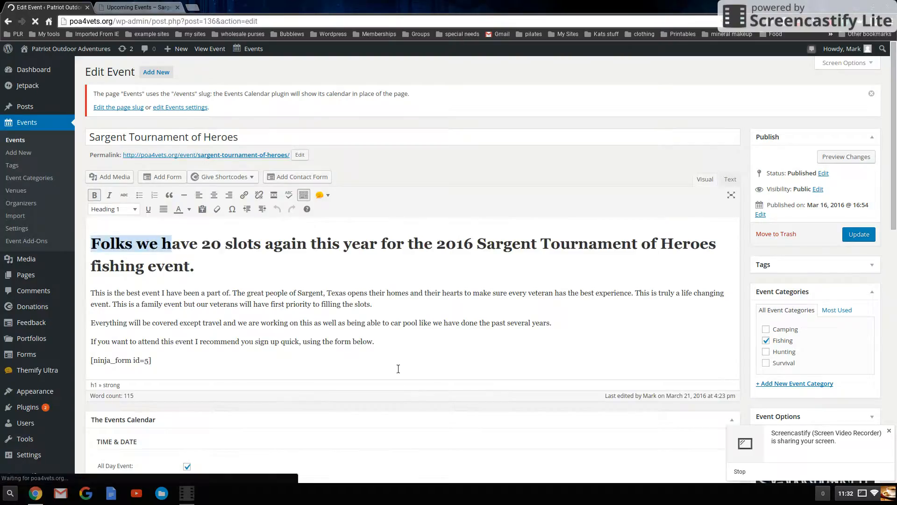
{"action": "key", "text": "ctrl+a"}
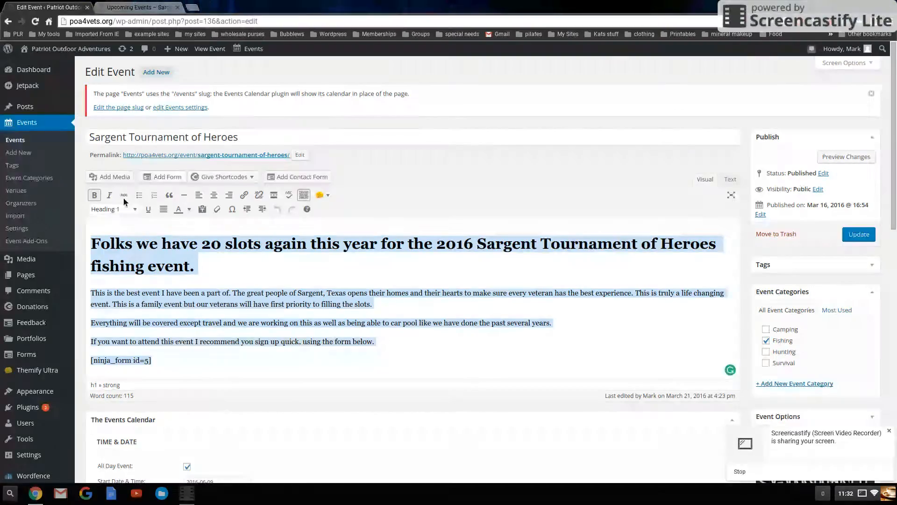
{"action": "left_click", "coordinate": [105, 210]}
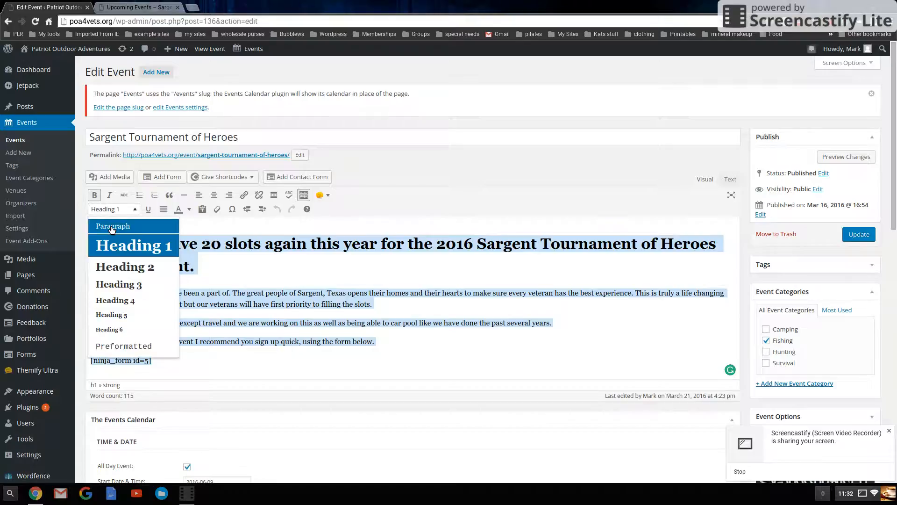
{"action": "left_click", "coordinate": [112, 227]}
{"action": "left_click", "coordinate": [95, 195]}
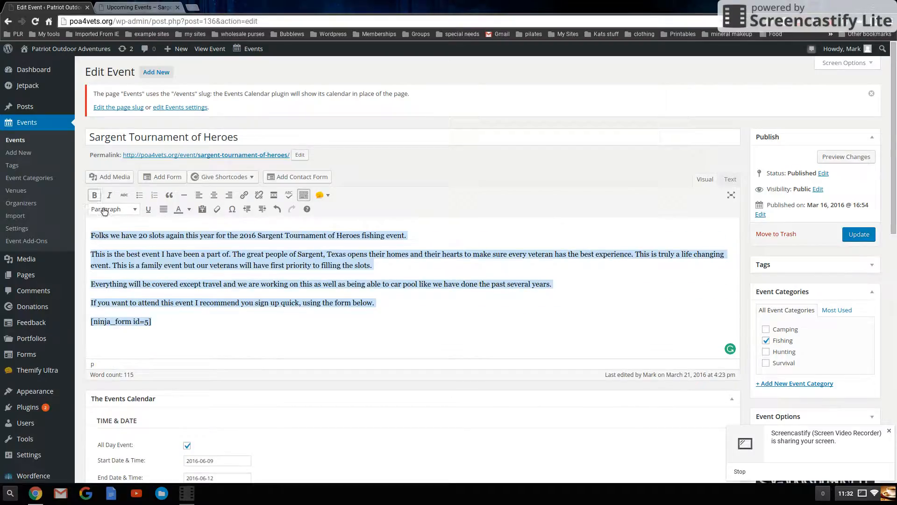
Merge the description's separate paragraphs and the form shortcode line into one continuous paragraph
{"action": "left_click", "coordinate": [430, 242]}
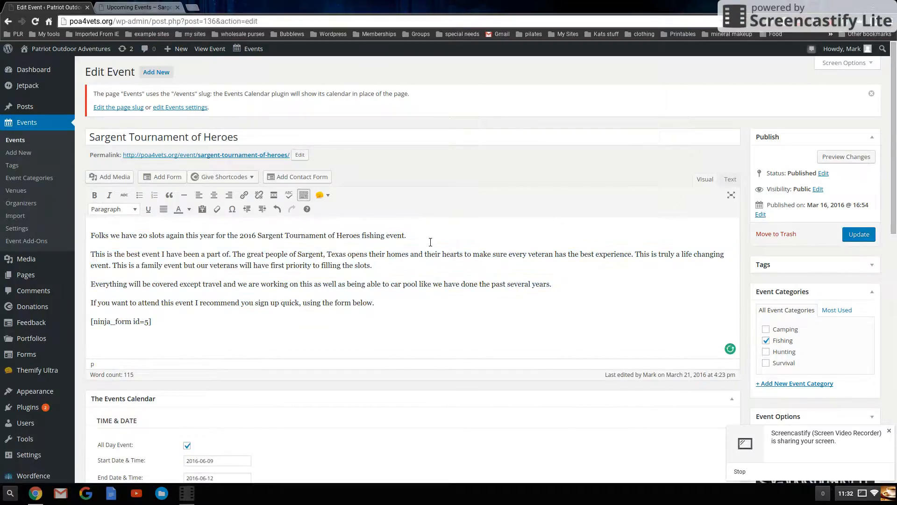
{"action": "key", "text": "Delete"}
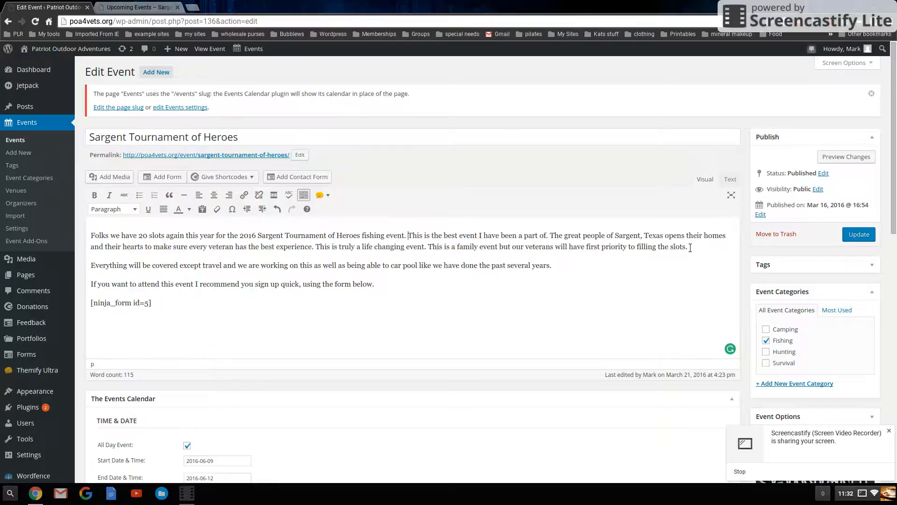
{"action": "key", "text": "Delete"}
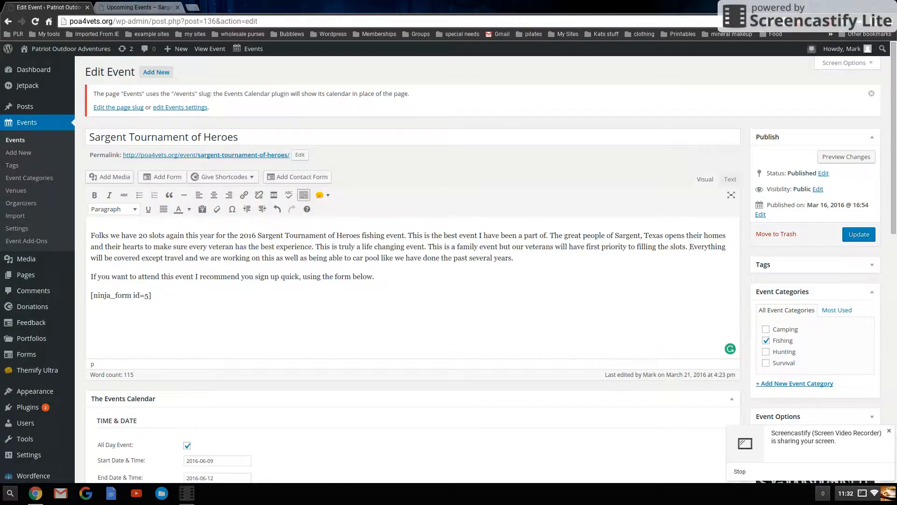
{"action": "key", "text": "End"}
{"action": "key", "text": "Delete"}
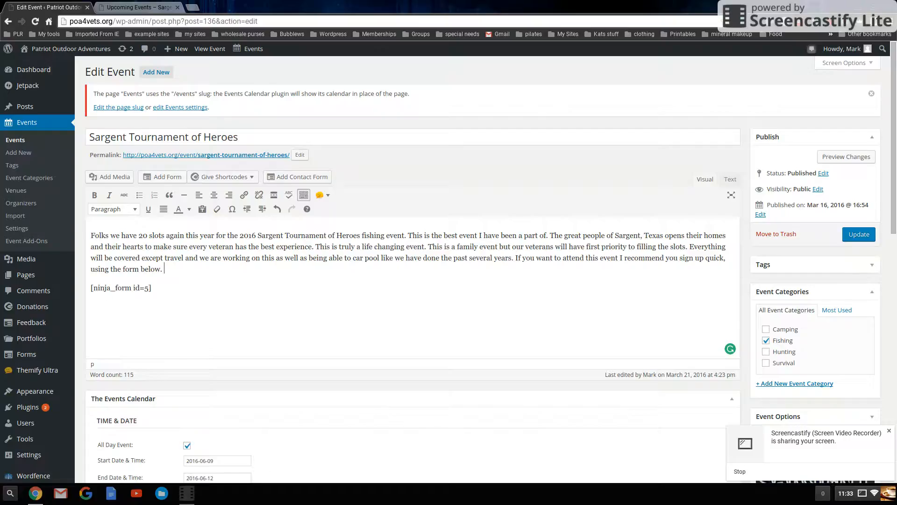
{"action": "key", "text": "Down"}
{"action": "key", "text": "Delete"}
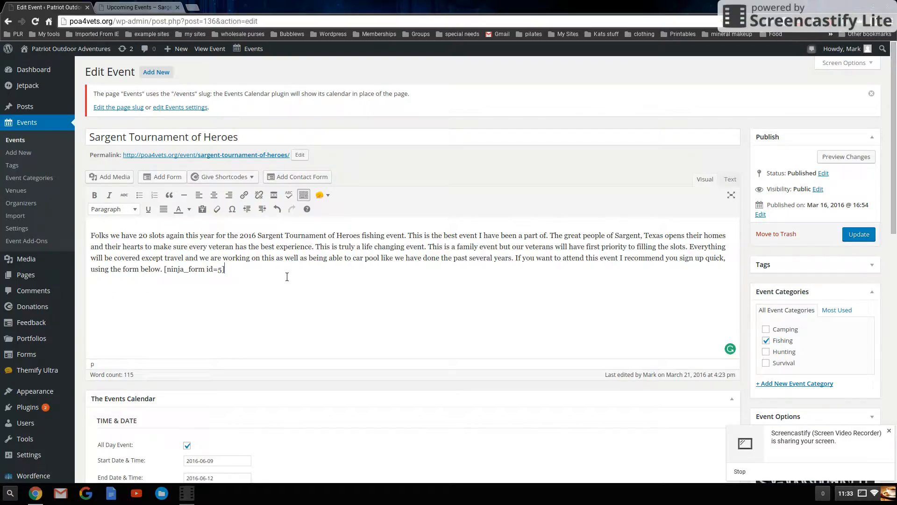
Update the event, then reload the public event page and scroll to review the description
{"action": "left_click", "coordinate": [859, 234]}
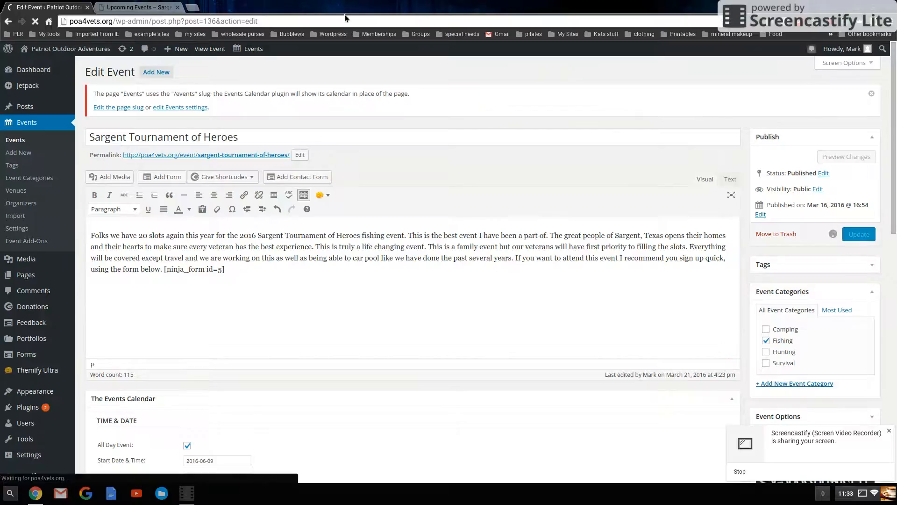
{"action": "left_click", "coordinate": [136, 7]}
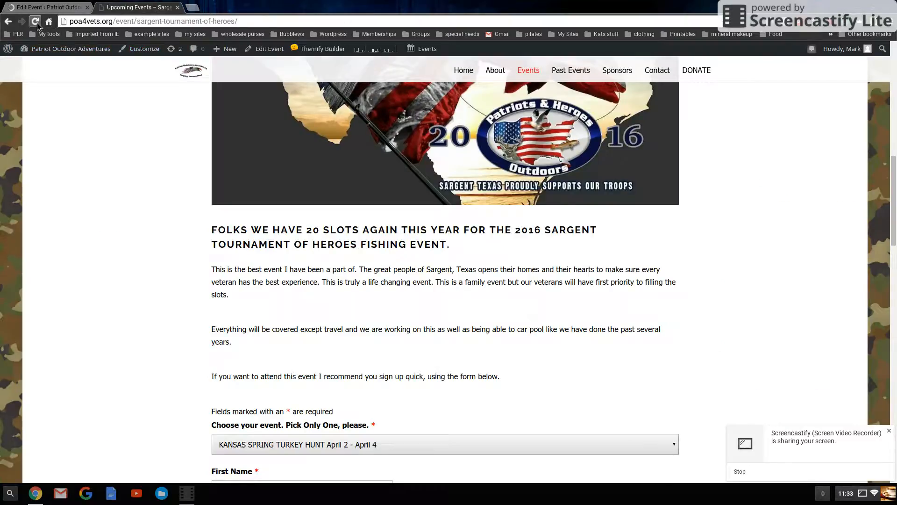
{"action": "left_click", "coordinate": [37, 22]}
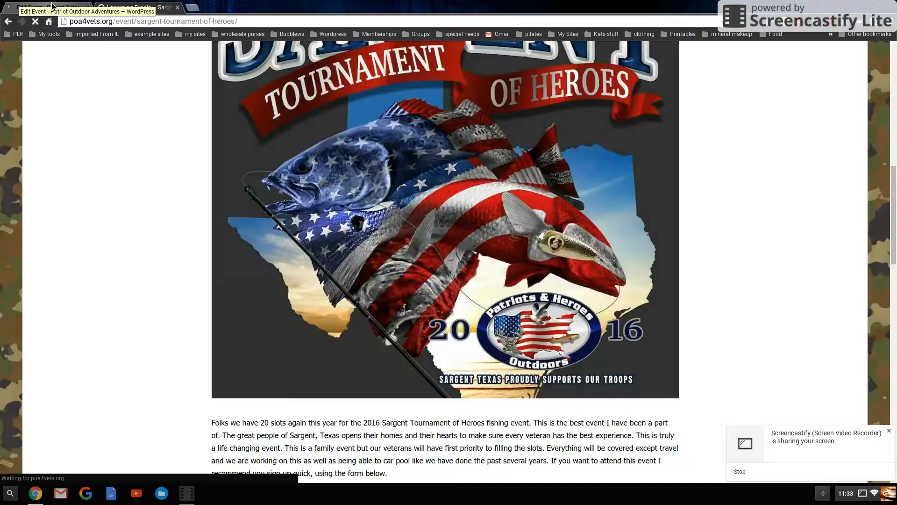
{"action": "scroll", "coordinate": [164, 244], "scroll_direction": "down", "scroll_amount": 6}
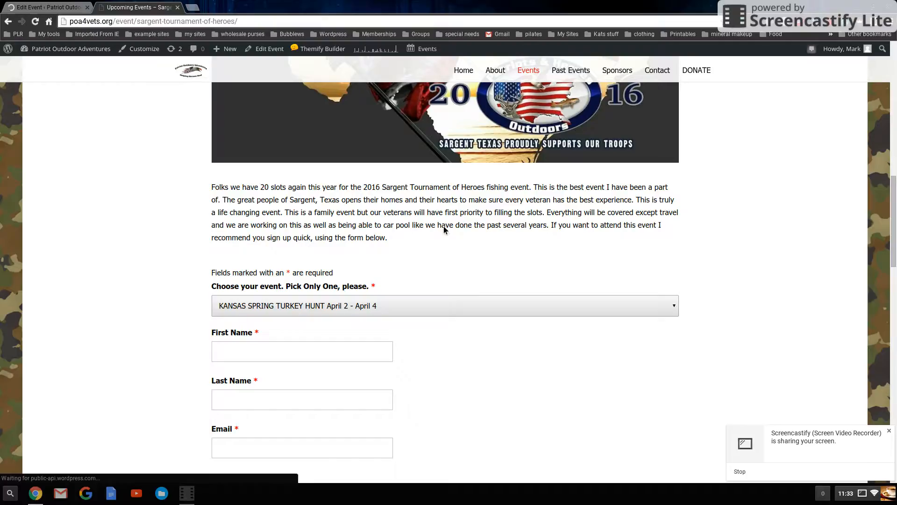
Split the description into paragraphs after the opening sentence, after 'life changing event.', before 'If you want…', and before the form shortcode
{"action": "left_click", "coordinate": [37, 7]}
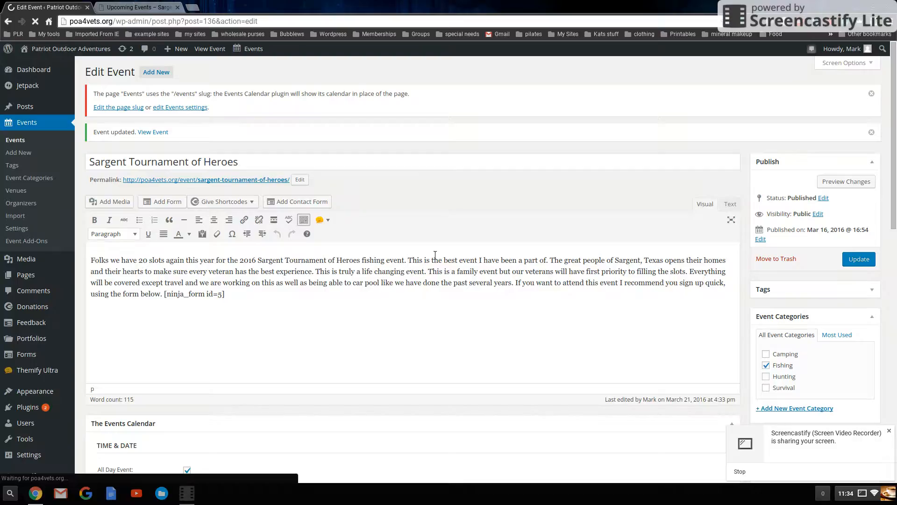
{"action": "key", "text": "Return"}
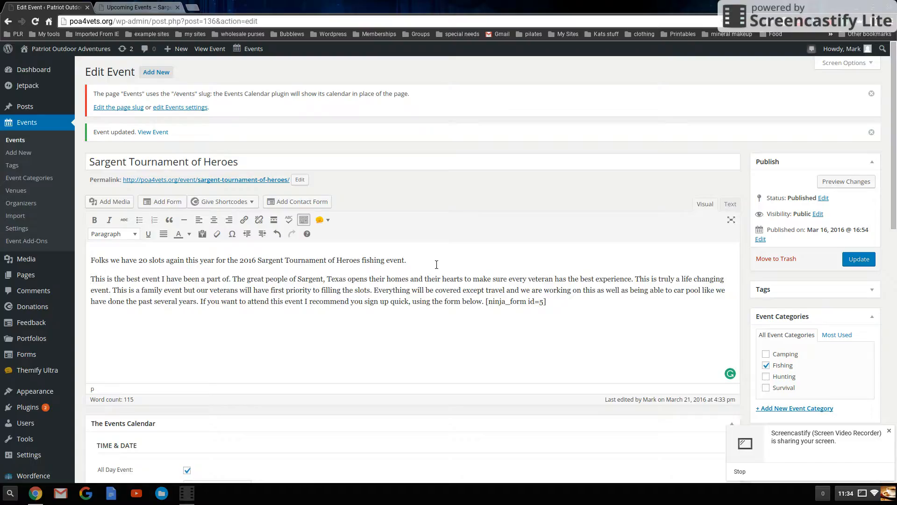
{"action": "mouse_move", "coordinate": [83, 263]}
{"action": "key", "text": "Return"}
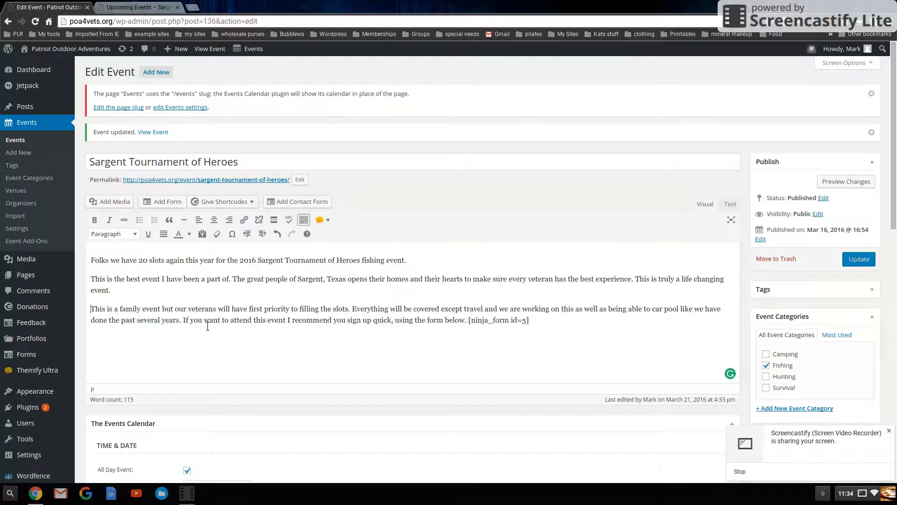
{"action": "left_click", "coordinate": [184, 321]}
{"action": "key", "text": "Return"}
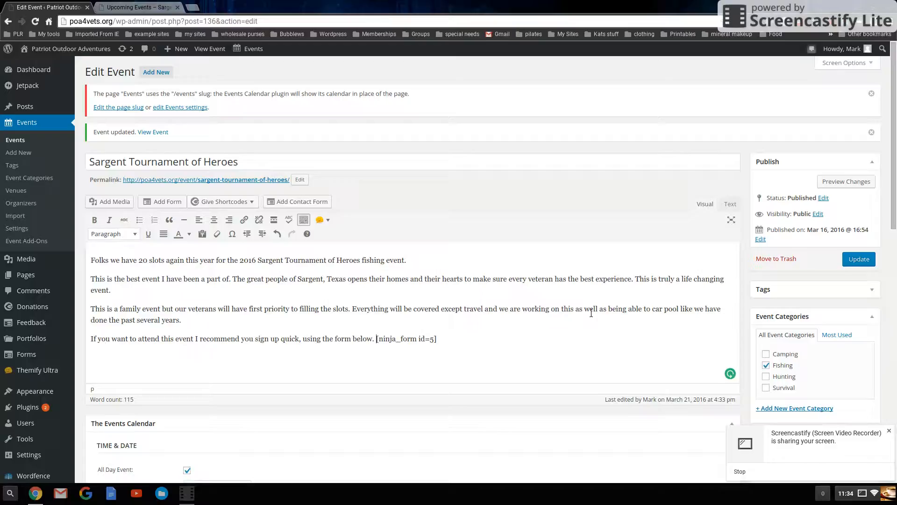
{"action": "key", "text": "Return"}
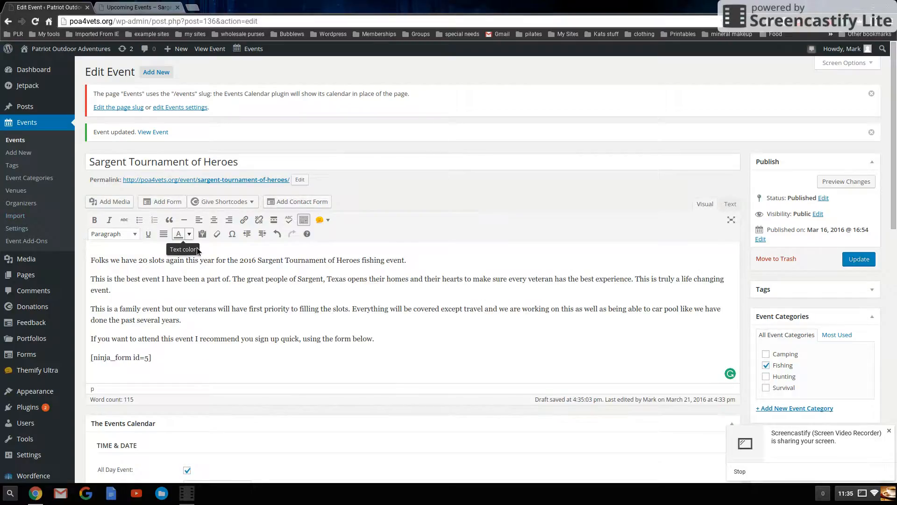
Toggle the editor's second toolbar row off and back on
{"action": "left_click", "coordinate": [303, 220]}
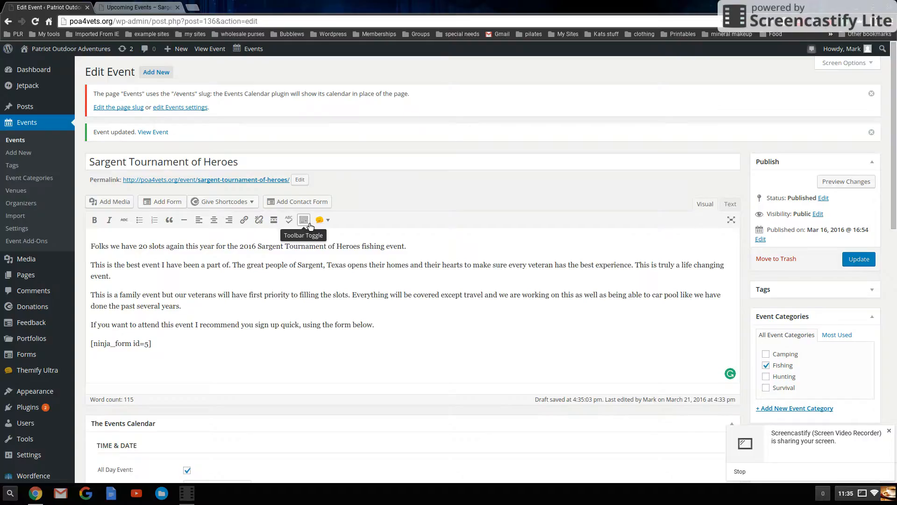
{"action": "left_click", "coordinate": [307, 225]}
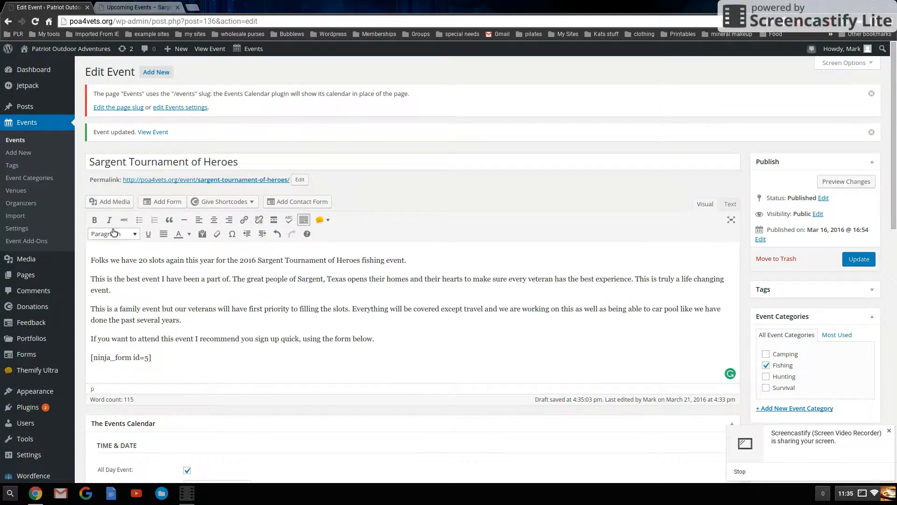
Format the description's opening sentence as Heading 1
{"action": "left_click", "coordinate": [730, 205]}
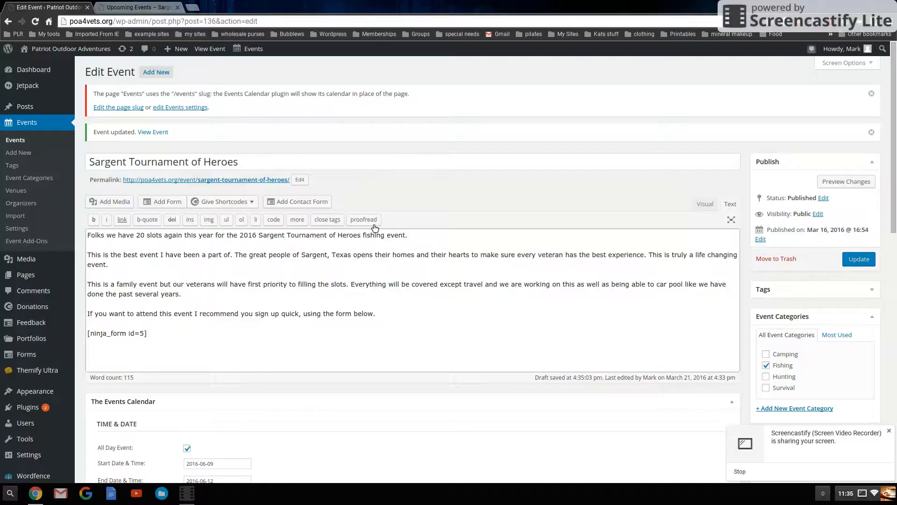
{"action": "left_click", "coordinate": [703, 205]}
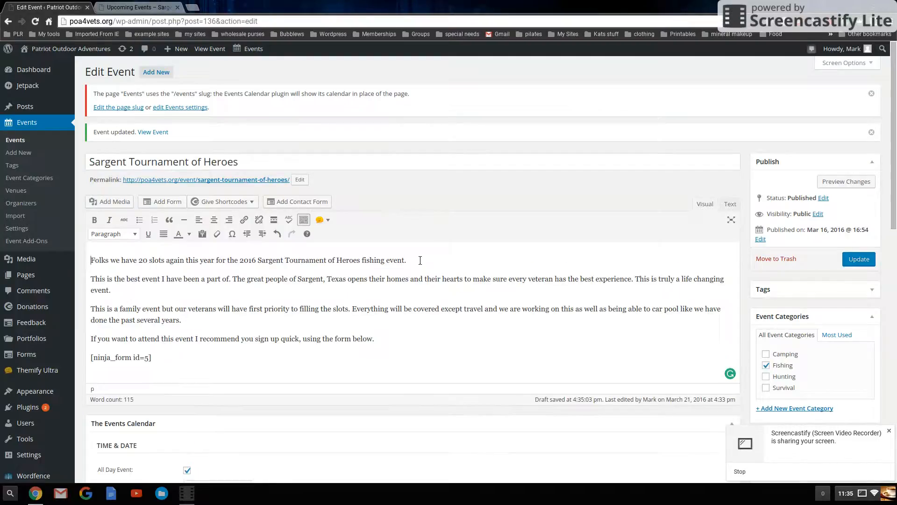
{"action": "left_click", "coordinate": [212, 265]}
{"action": "left_click_drag", "start_coordinate": [442, 266], "coordinate": [90, 261]}
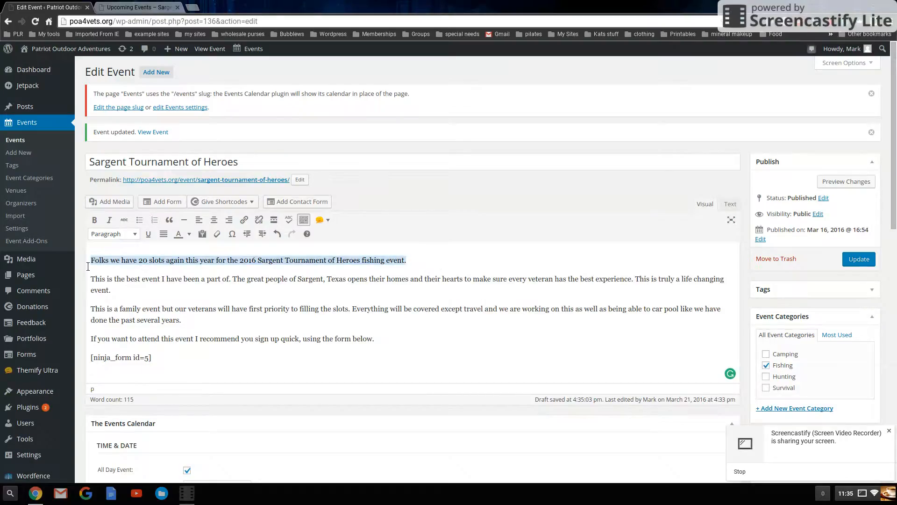
{"action": "left_click", "coordinate": [114, 234]}
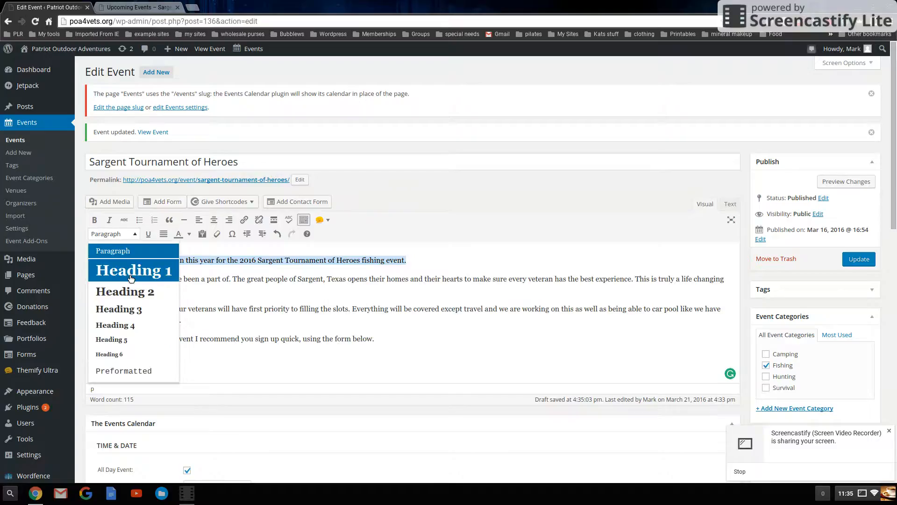
{"action": "left_click", "coordinate": [131, 278]}
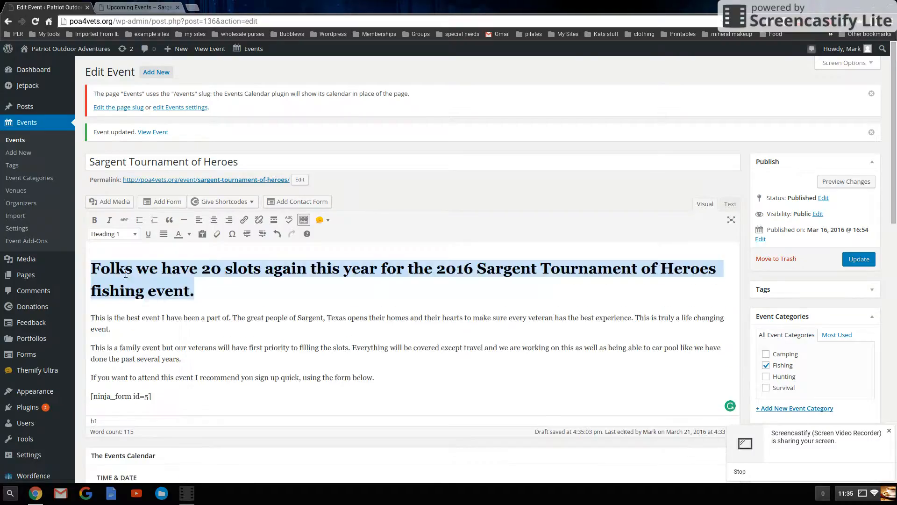
{"action": "left_click", "coordinate": [266, 291]}
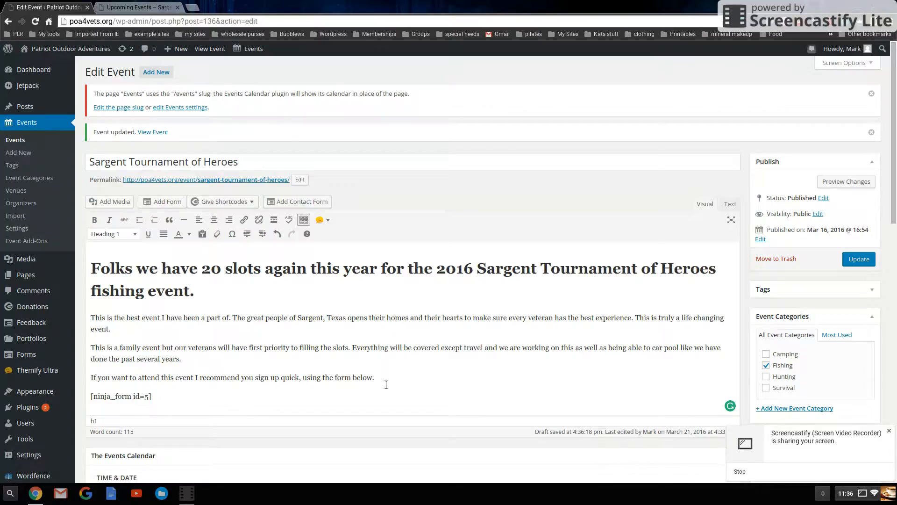
Format the sign-up sentence 'If you want to attend…' as Heading 2
{"action": "left_click_drag", "start_coordinate": [386, 384], "coordinate": [93, 383]}
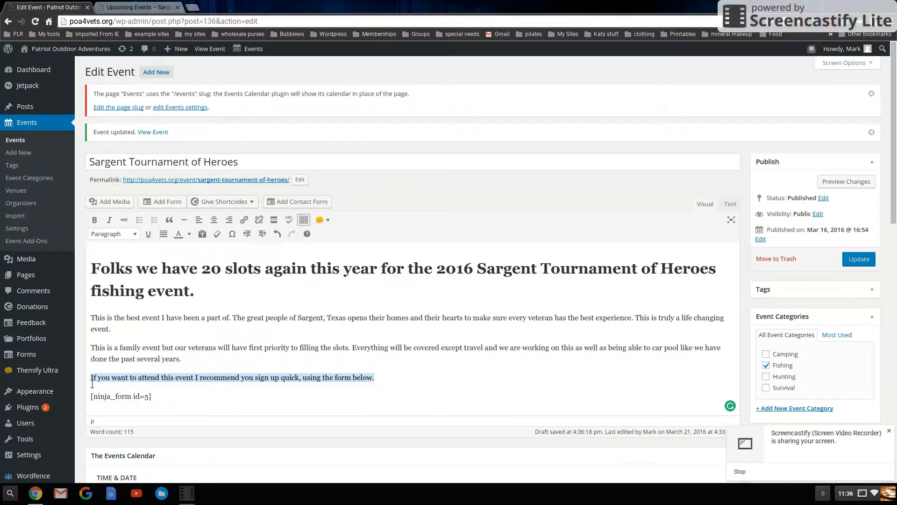
{"action": "left_click", "coordinate": [135, 234]}
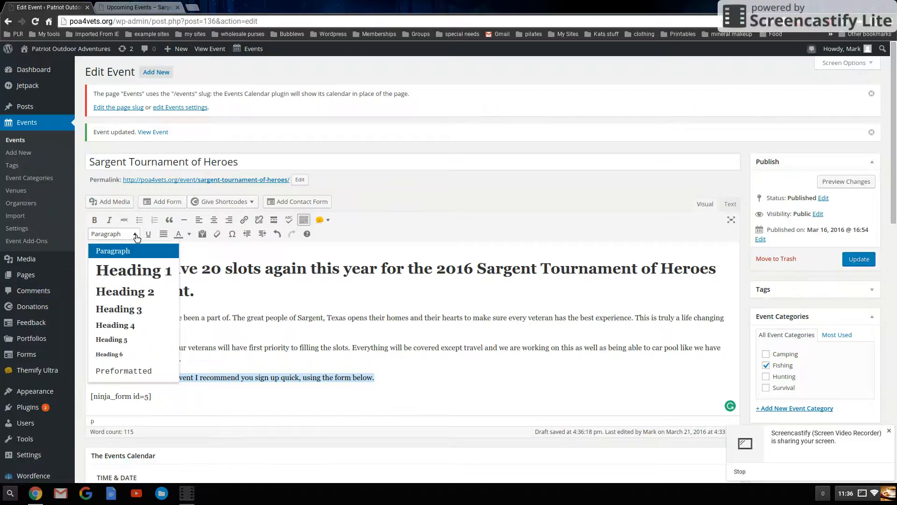
{"action": "left_click", "coordinate": [155, 291]}
{"action": "left_click", "coordinate": [627, 392]}
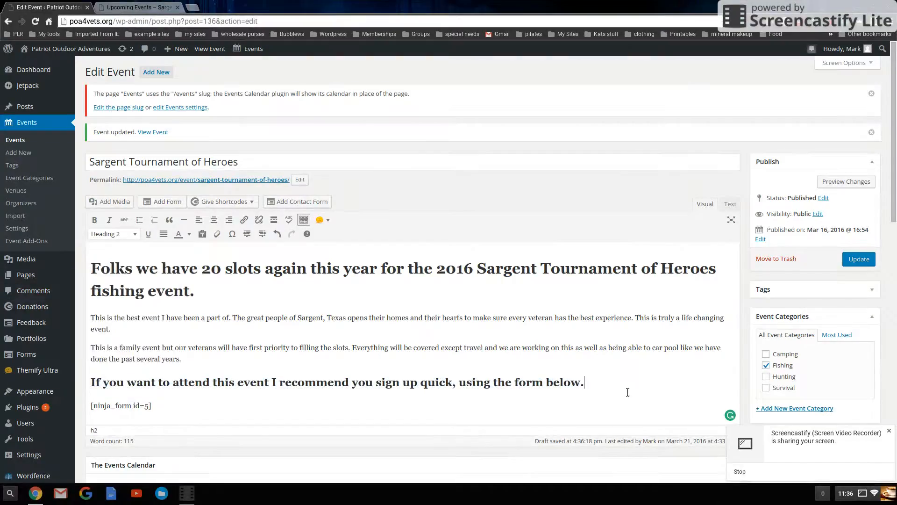
Return the sign-up sentence to Paragraph format and make it bold
{"action": "triple_click", "coordinate": [600, 385]}
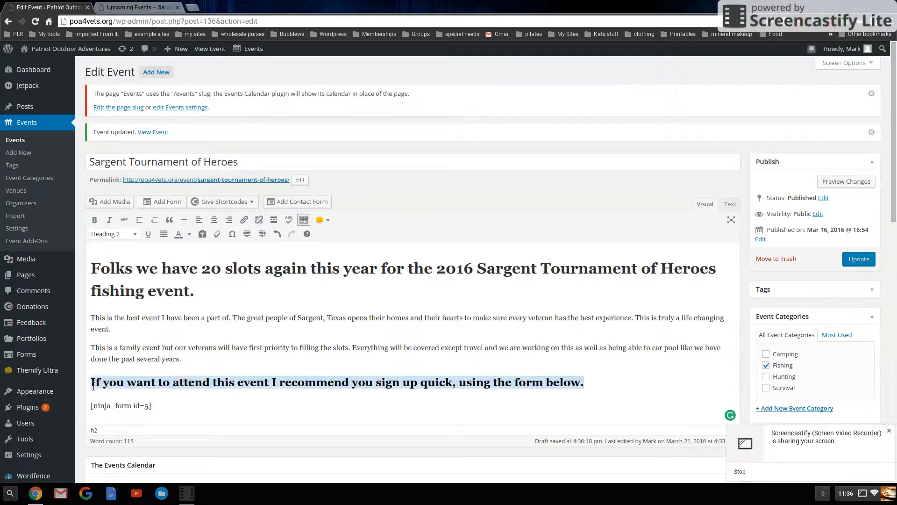
{"action": "left_click", "coordinate": [107, 234]}
{"action": "left_click", "coordinate": [107, 250]}
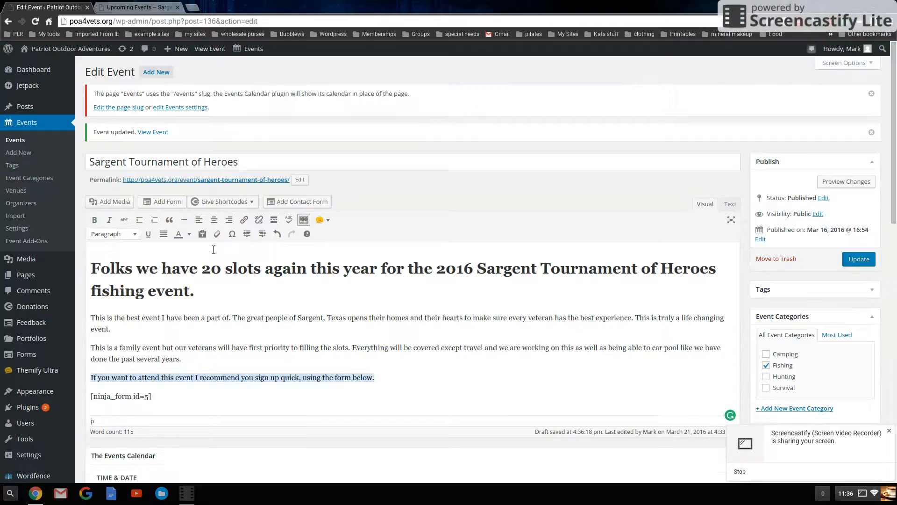
{"action": "left_click", "coordinate": [96, 220]}
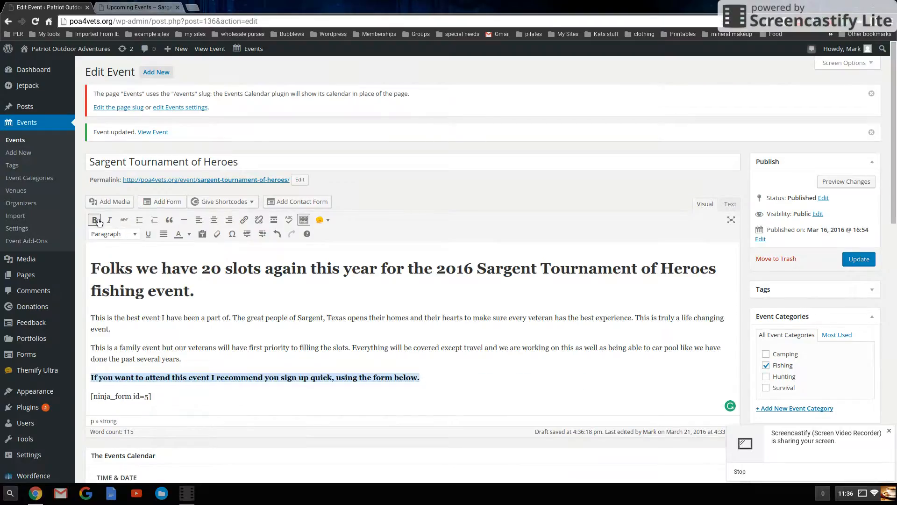
{"action": "left_click", "coordinate": [459, 383]}
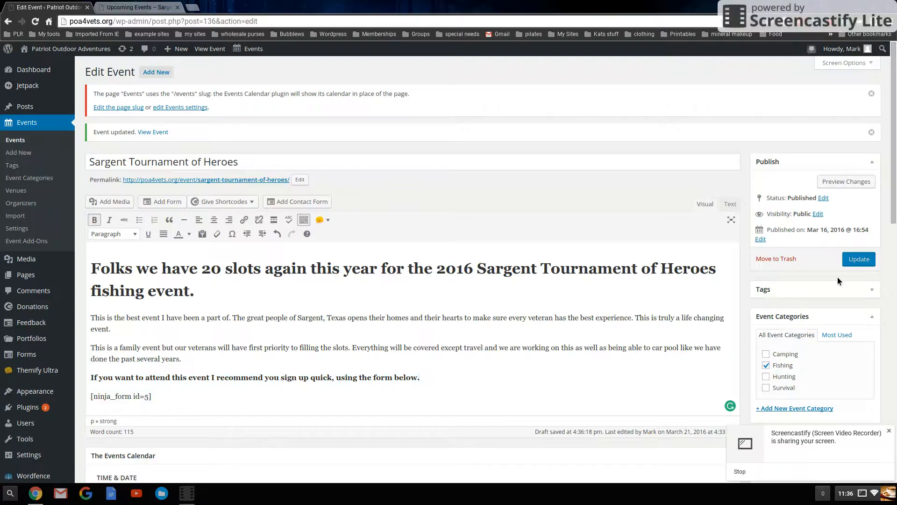
Update the event, then reload the public event page and scroll through the description
{"action": "left_click", "coordinate": [856, 260]}
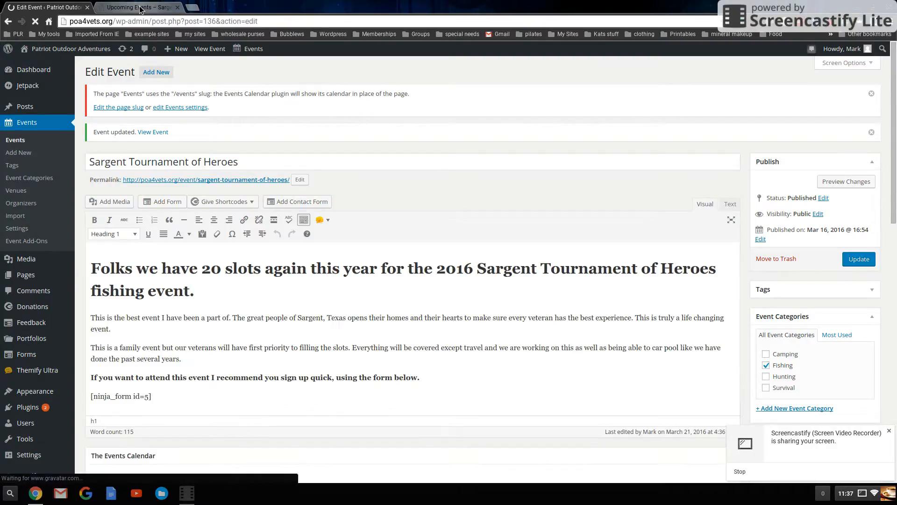
{"action": "left_click", "coordinate": [140, 8]}
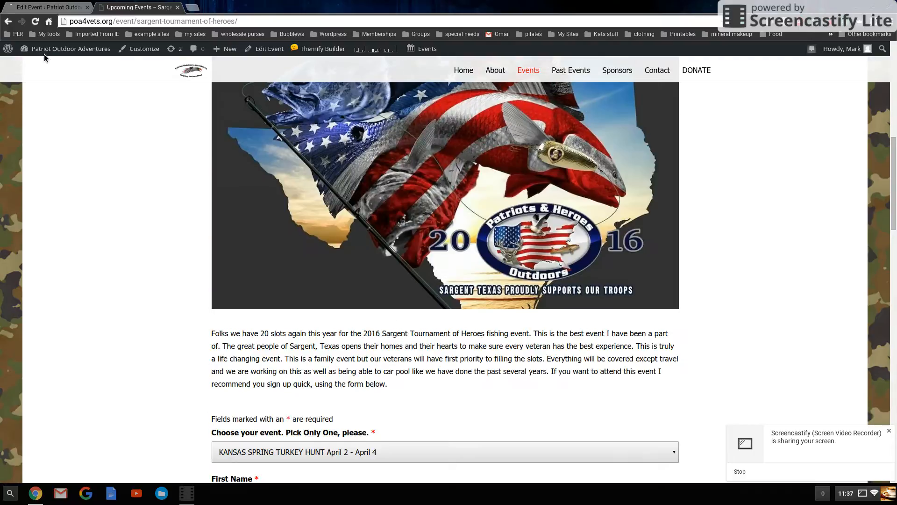
{"action": "left_click", "coordinate": [35, 21]}
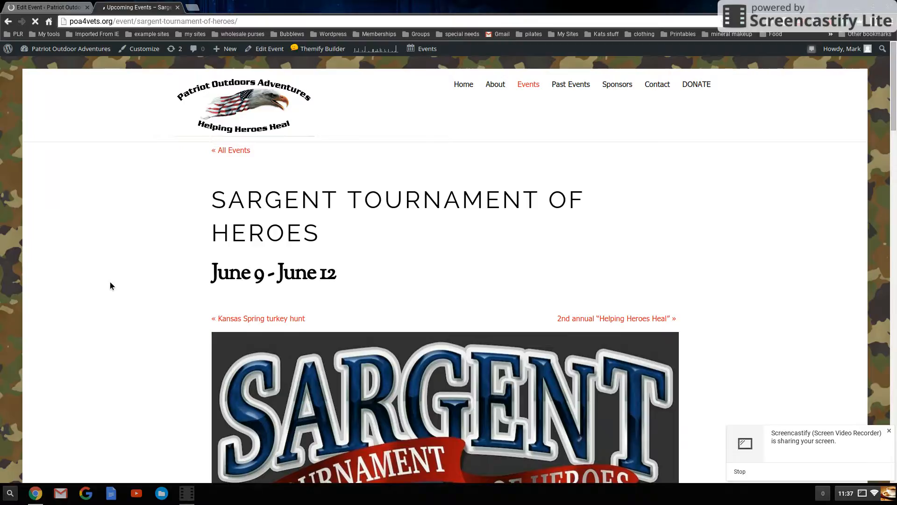
{"action": "scroll", "coordinate": [111, 282], "scroll_direction": "down", "scroll_amount": 8}
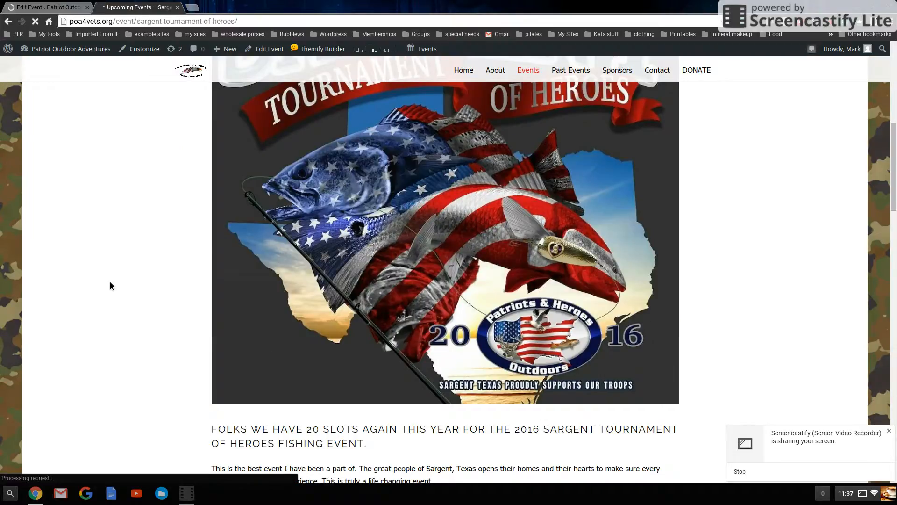
{"action": "scroll", "coordinate": [111, 282], "scroll_direction": "down", "scroll_amount": 5}
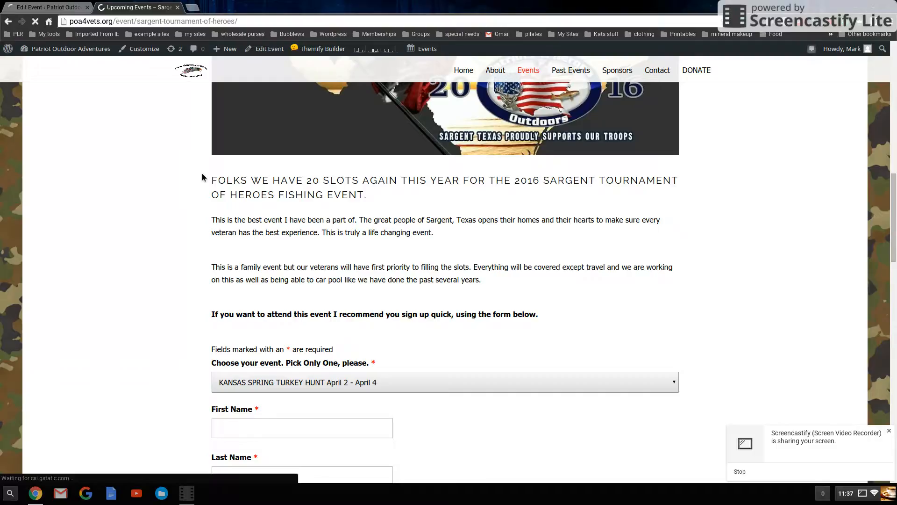
{"action": "scroll", "coordinate": [384, 204], "scroll_direction": "down", "scroll_amount": 2}
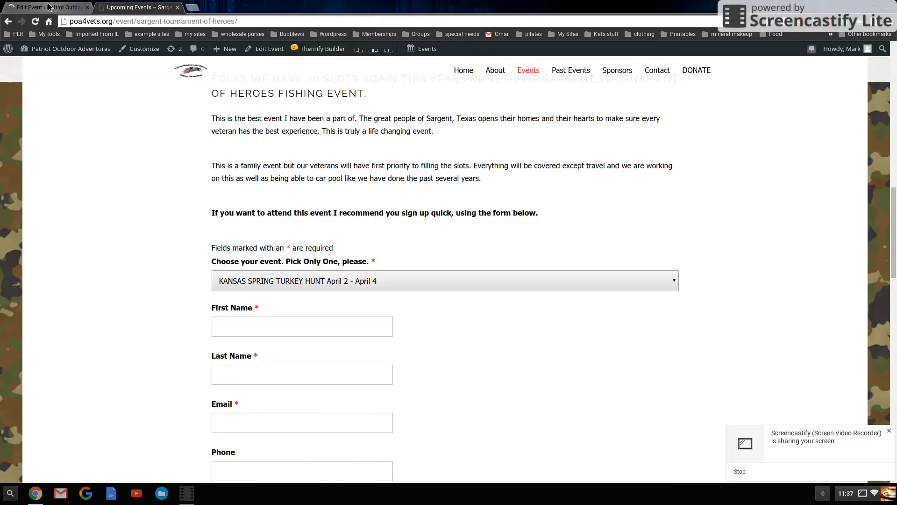
{"action": "scroll", "coordinate": [328, 206], "scroll_direction": "up", "scroll_amount": 3}
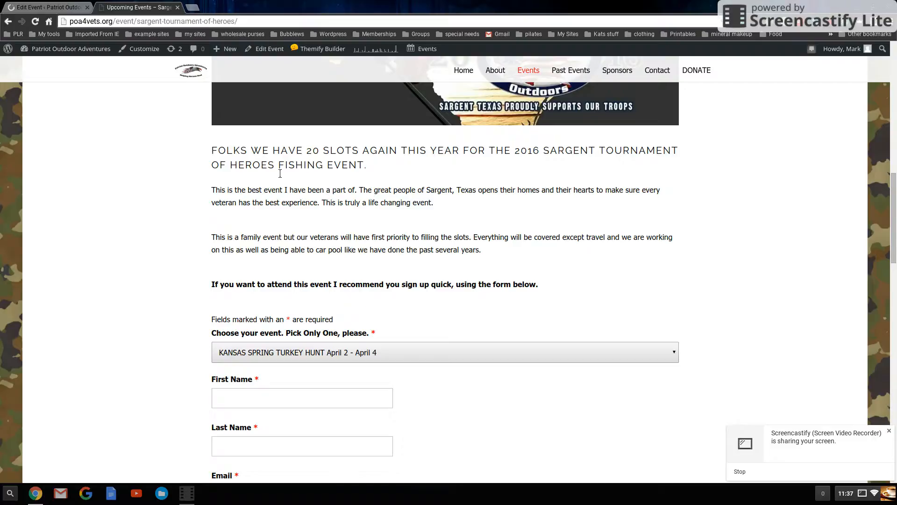
Make the Heading 1 opening sentence bold and update the event
{"action": "left_click", "coordinate": [49, 7]}
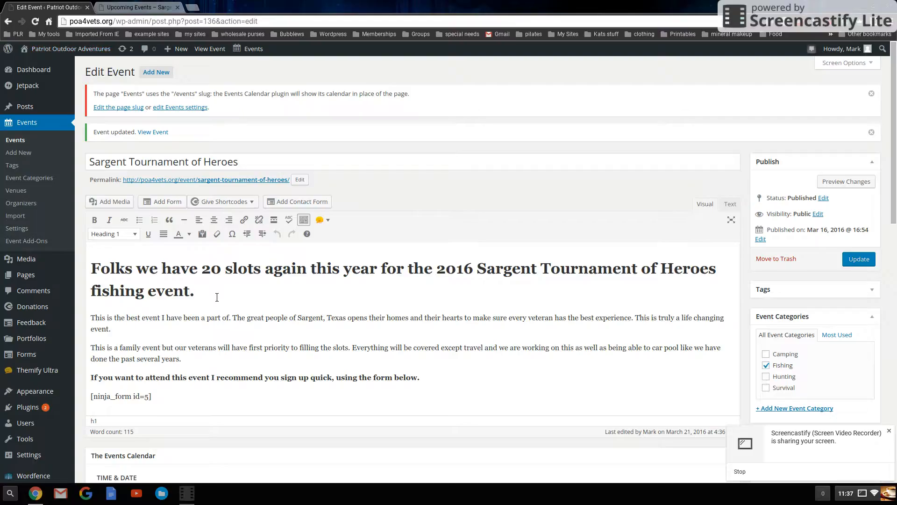
{"action": "left_click_drag", "start_coordinate": [216, 295], "coordinate": [91, 267]}
{"action": "left_click", "coordinate": [94, 220]}
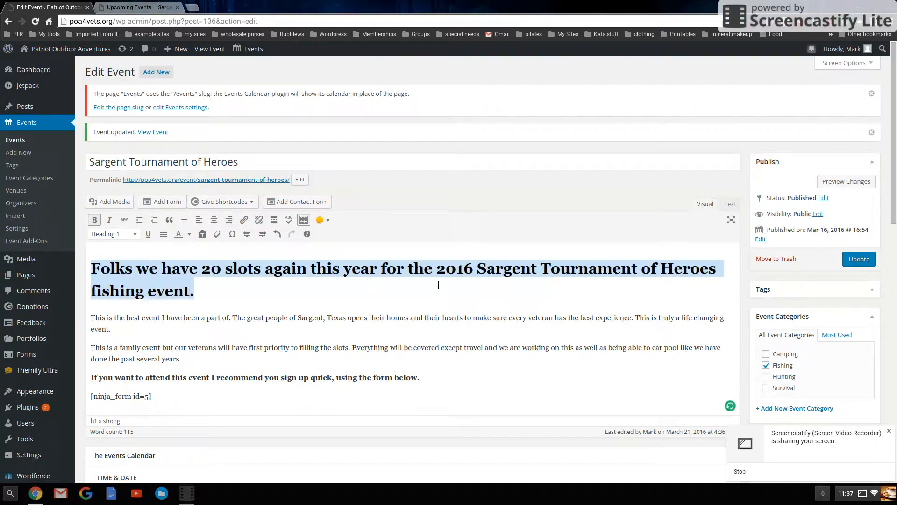
{"action": "left_click", "coordinate": [860, 261]}
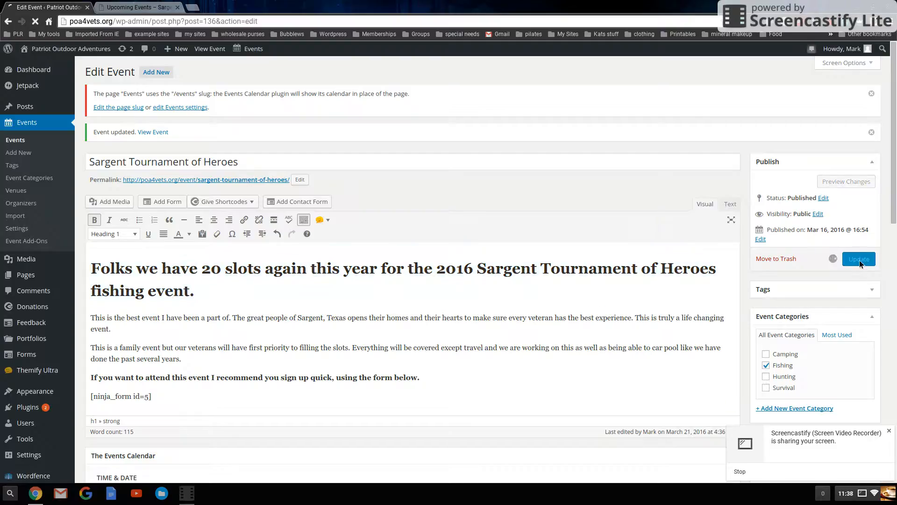
Reload the public event page and review the description's formatting
{"action": "left_click", "coordinate": [153, 6]}
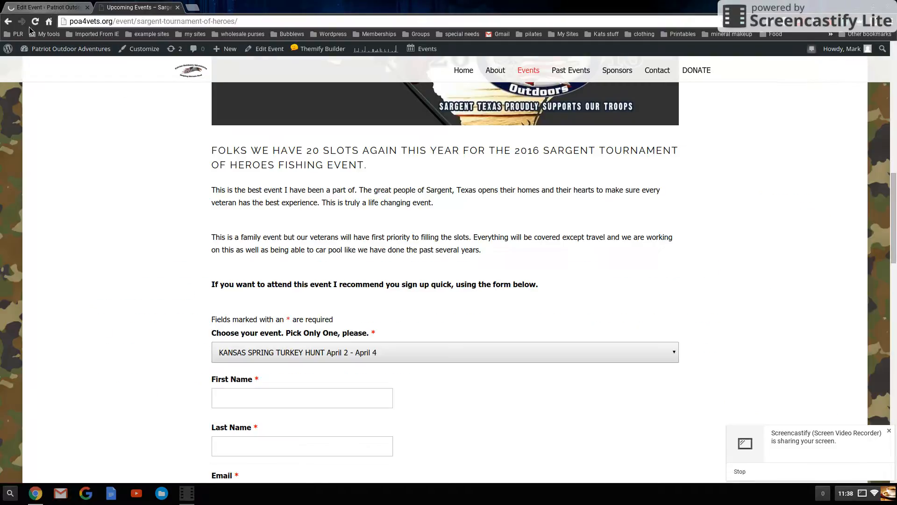
{"action": "left_click", "coordinate": [36, 22]}
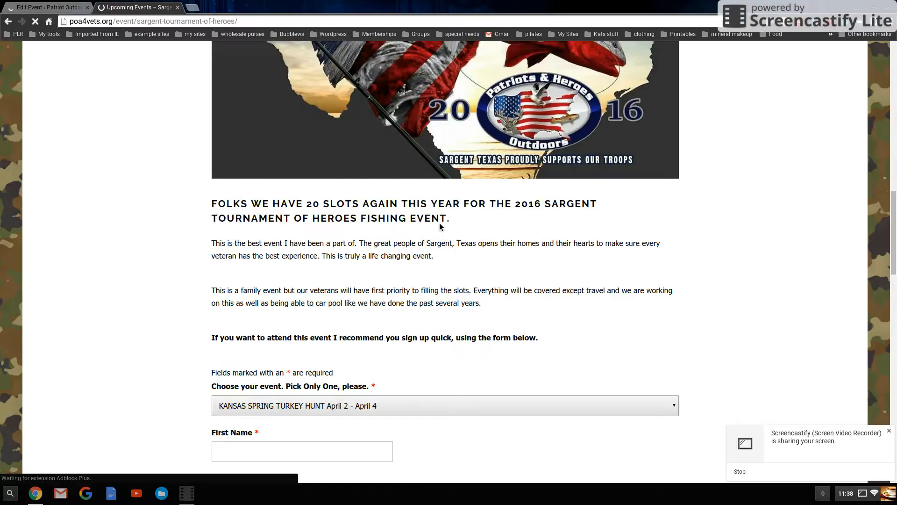
{"action": "scroll", "coordinate": [467, 223], "scroll_direction": "down", "scroll_amount": 3}
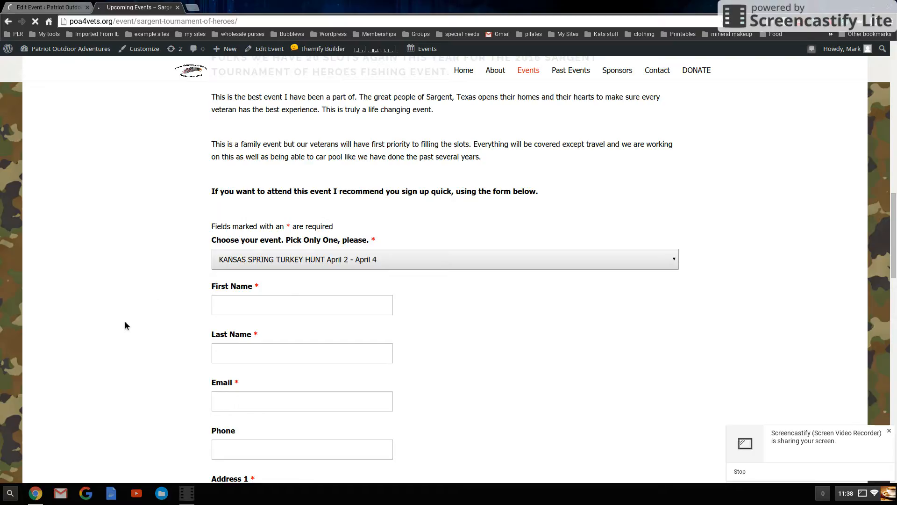
{"action": "scroll", "coordinate": [125, 322], "scroll_direction": "up", "scroll_amount": 2}
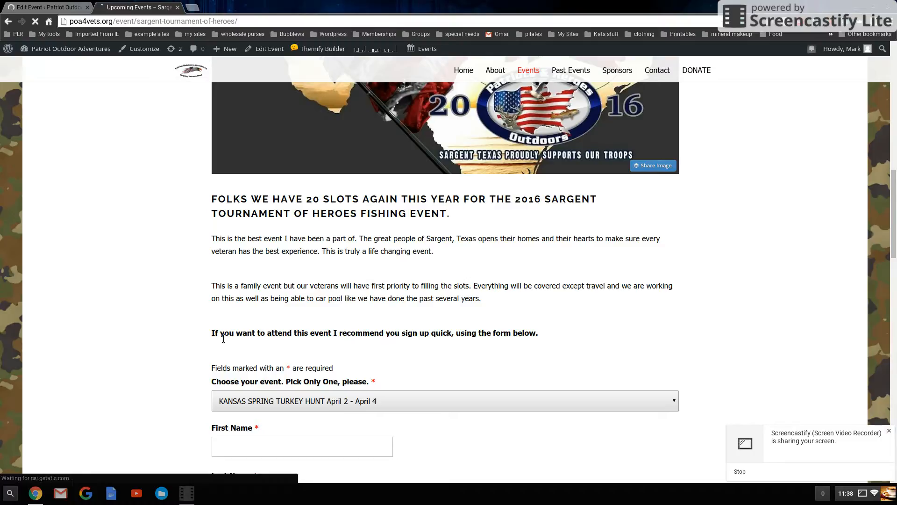
{"action": "scroll", "coordinate": [537, 335], "scroll_direction": "down", "scroll_amount": 1}
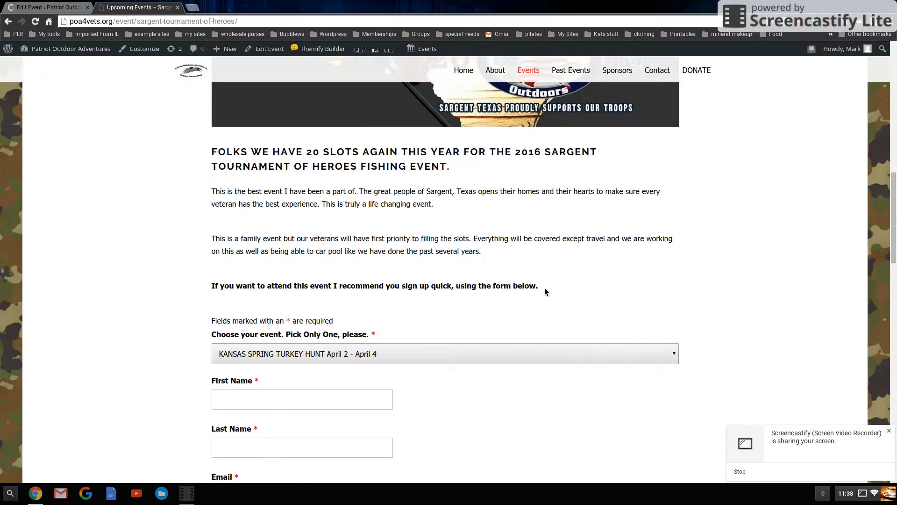
{"action": "left_click", "coordinate": [75, 7]}
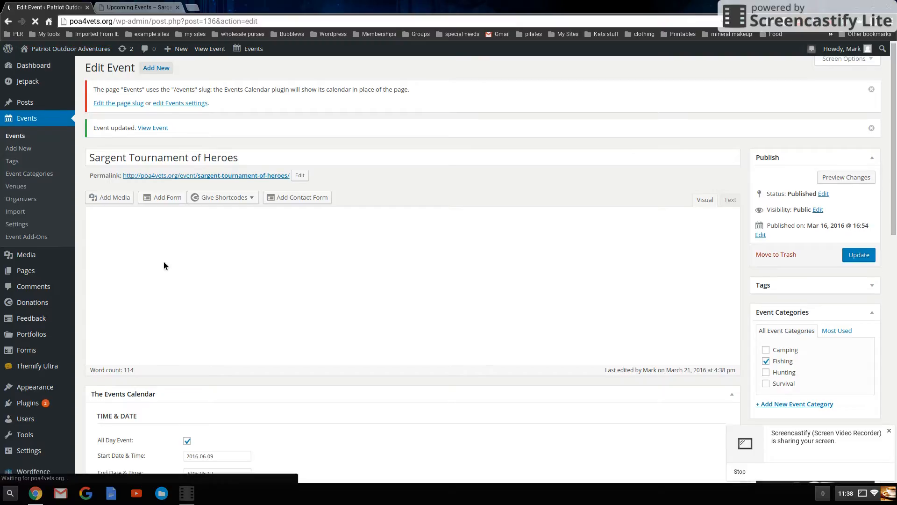
Reload the editor, color the bold sign-up sentence red, and update the event
{"action": "left_click", "coordinate": [38, 20]}
{"action": "left_click", "coordinate": [35, 21]}
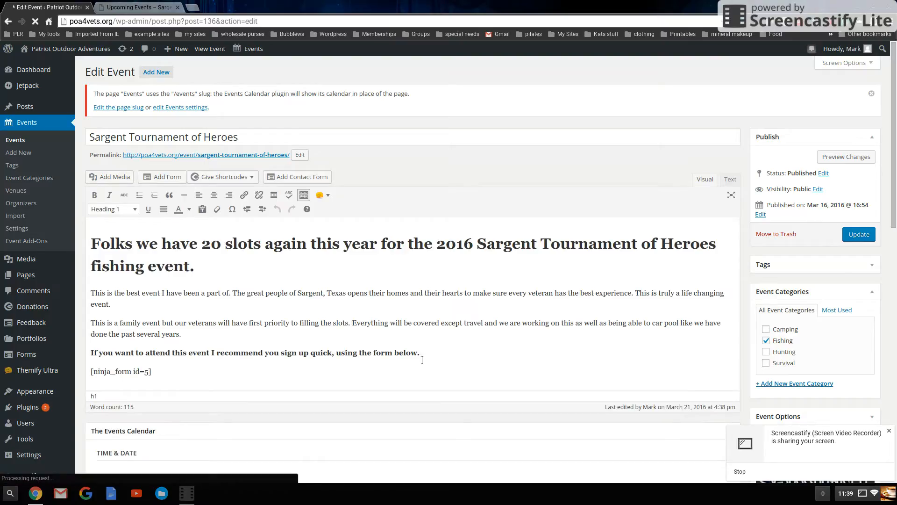
{"action": "left_click", "coordinate": [429, 358]}
{"action": "left_click", "coordinate": [92, 357]}
{"action": "triple_click", "coordinate": [92, 357]}
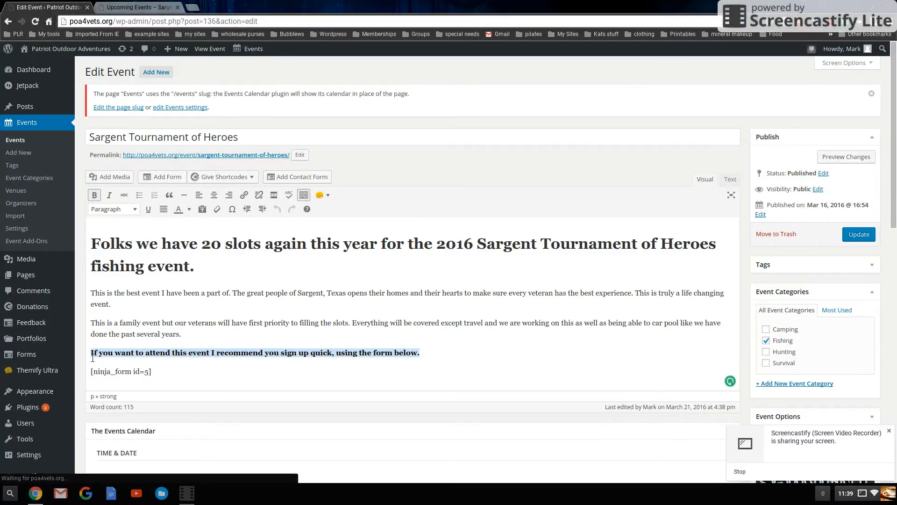
{"action": "left_click", "coordinate": [190, 209]}
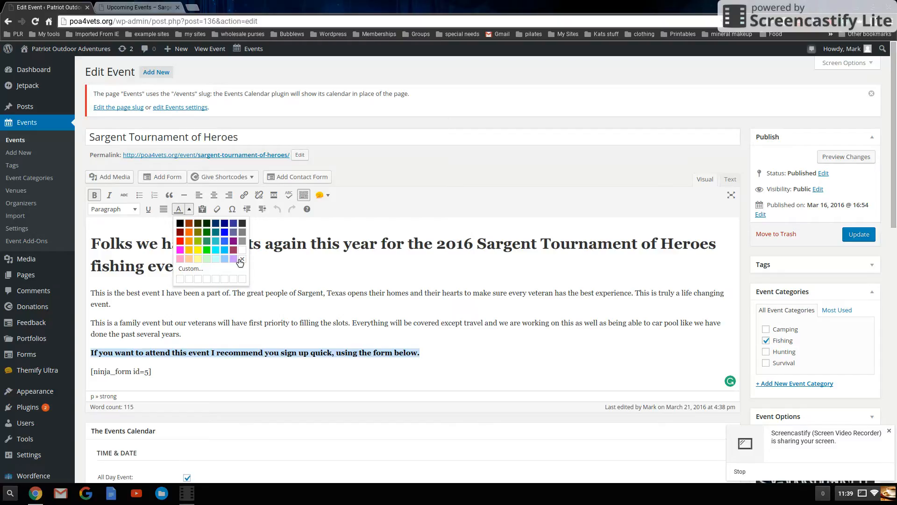
{"action": "left_click", "coordinate": [180, 241]}
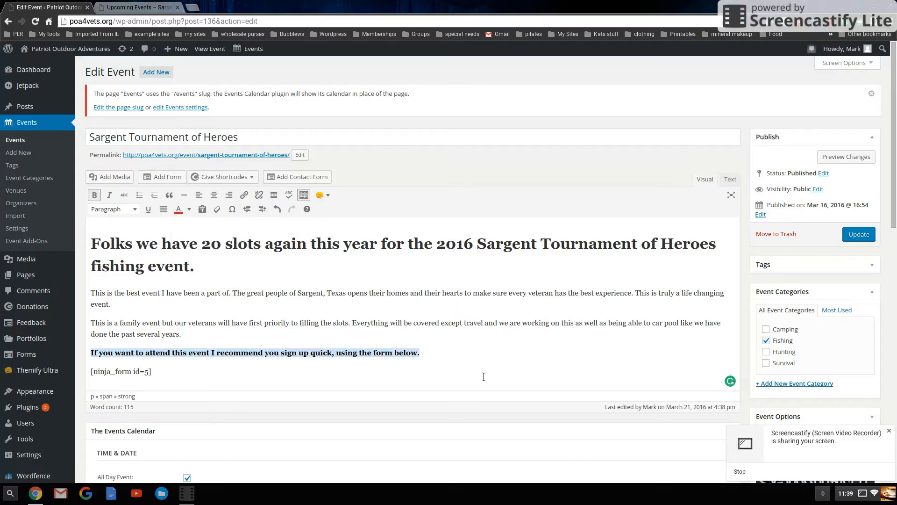
{"action": "left_click", "coordinate": [471, 360]}
{"action": "left_click", "coordinate": [859, 234]}
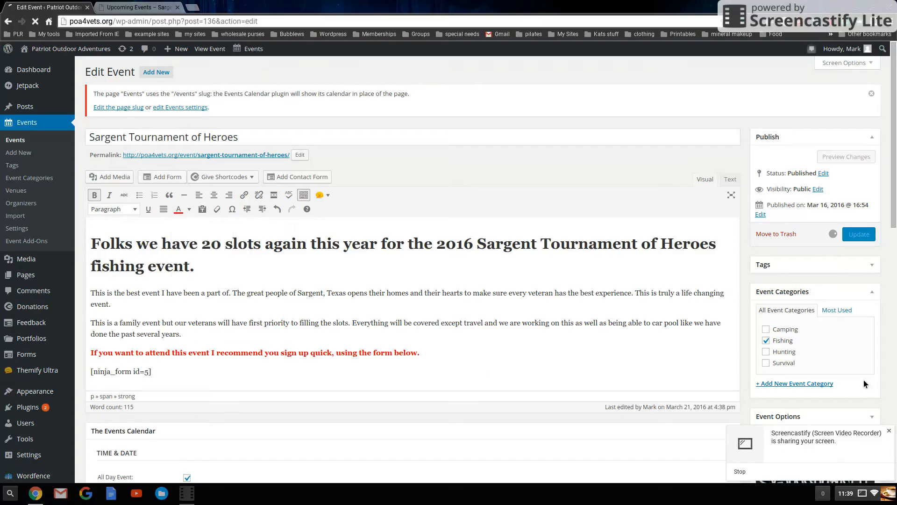
Review the updated description on the public event page
{"action": "left_click", "coordinate": [166, 5]}
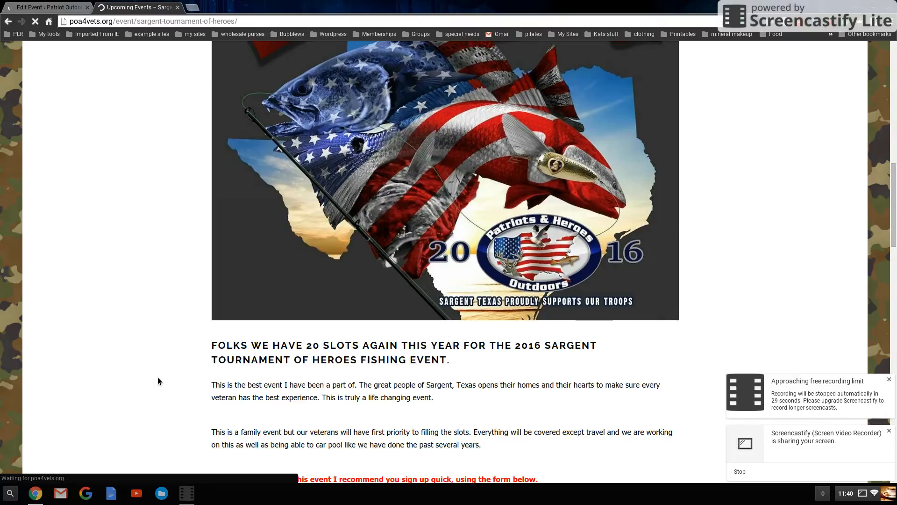
{"action": "scroll", "coordinate": [158, 381], "scroll_direction": "down", "scroll_amount": 3}
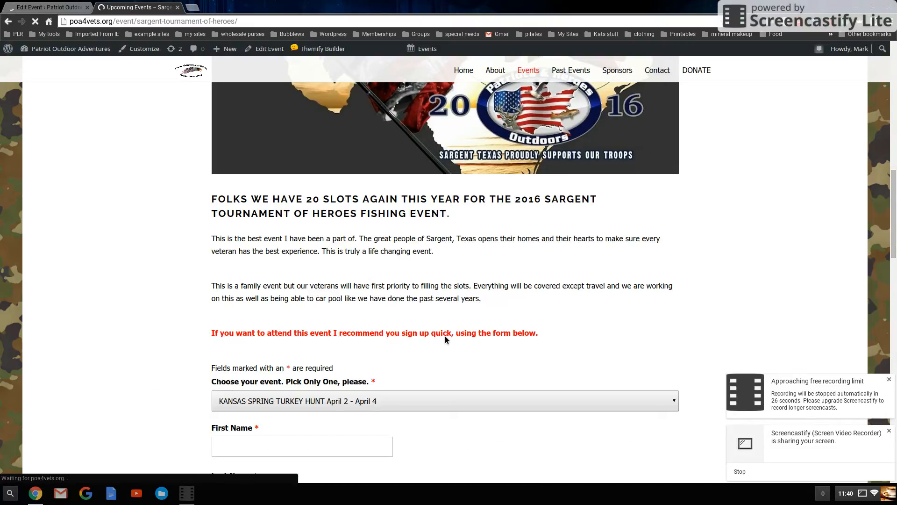
{"action": "scroll", "coordinate": [433, 340], "scroll_direction": "down", "scroll_amount": 1}
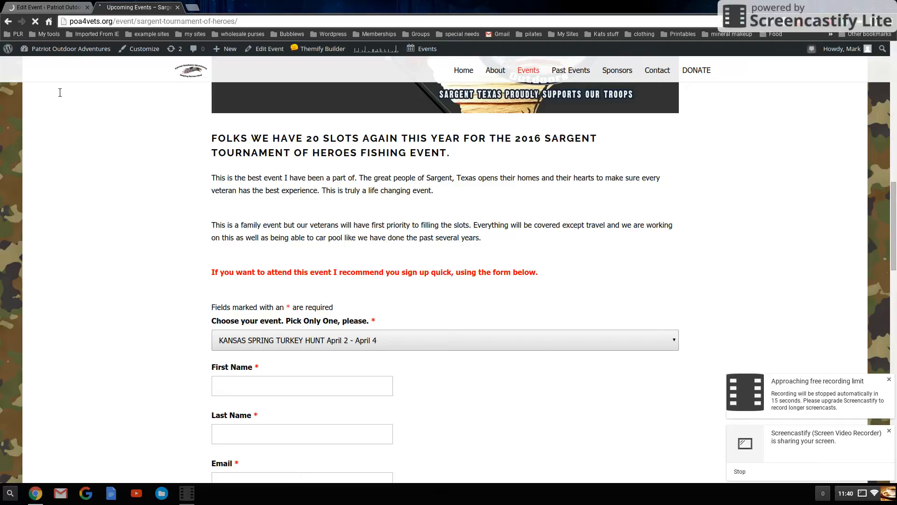
{"action": "left_click", "coordinate": [50, 11]}
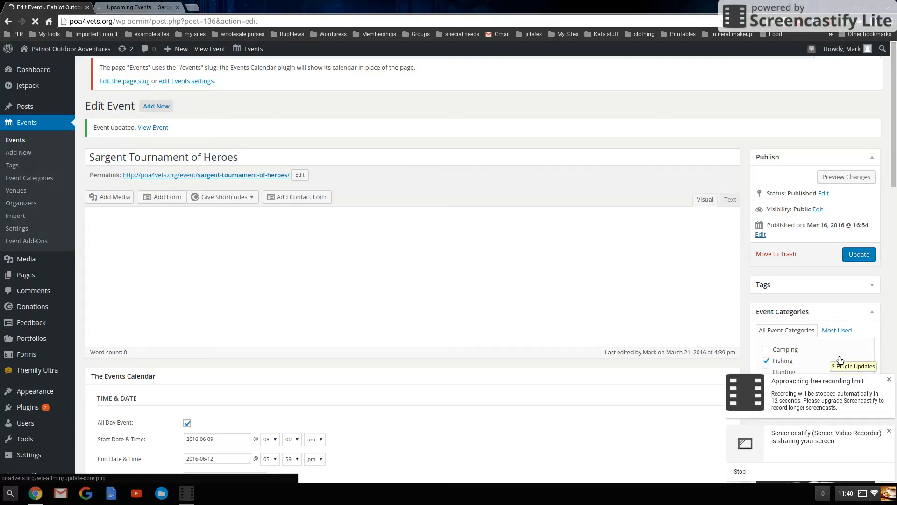
{"action": "left_click", "coordinate": [890, 379]}
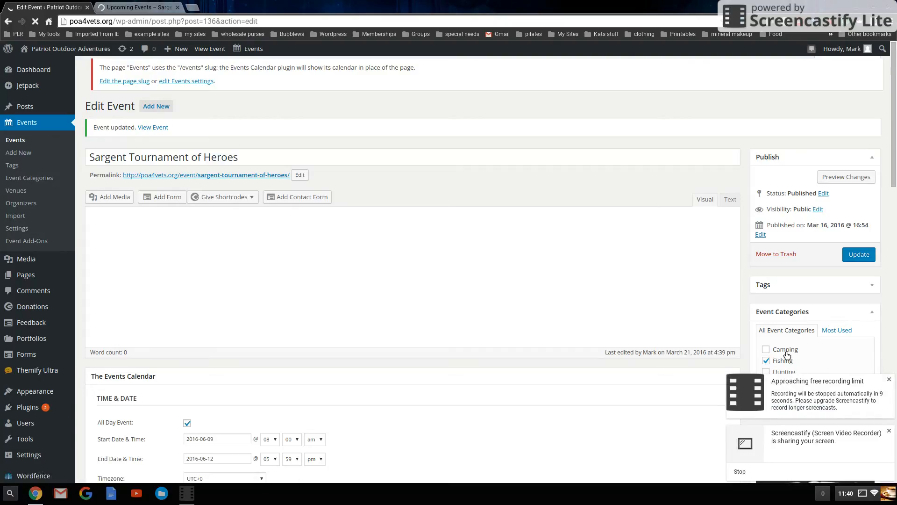
{"action": "left_click", "coordinate": [890, 381]}
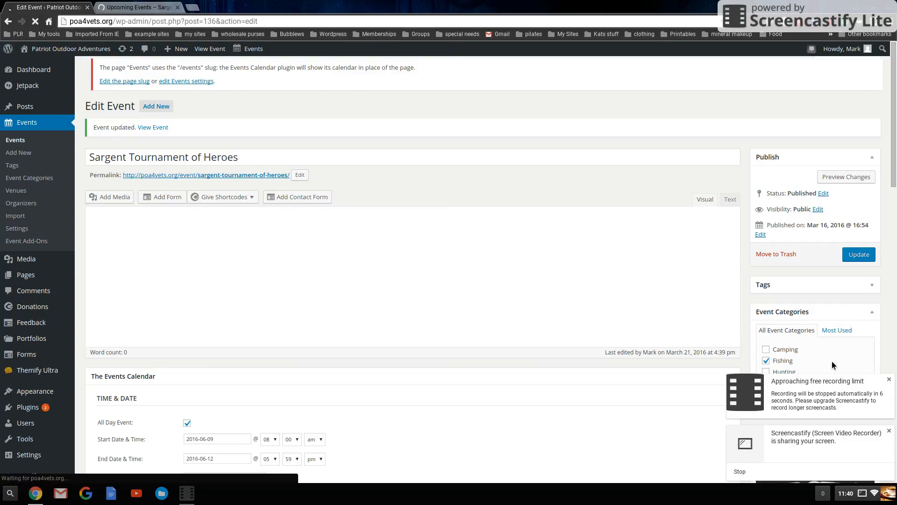